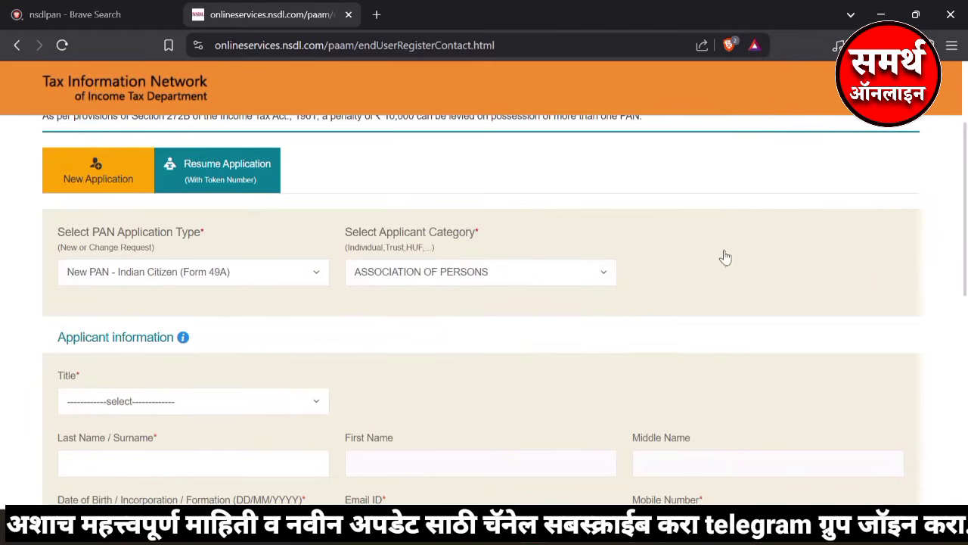
Set the applicant's title to M/s in the applicant information section.
scroll(681, 258, down, 2)
click(162, 257)
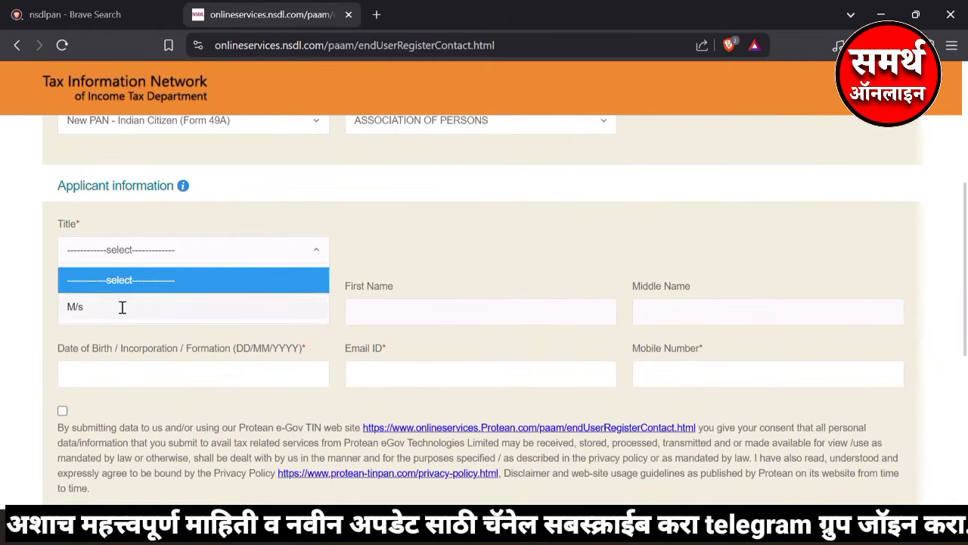
click(122, 307)
Examine the remaining applicant information fields: last name, date of formation, email ID, mobile number, consent checkbox and reCAPTCHA.
drag(84, 289, 162, 309)
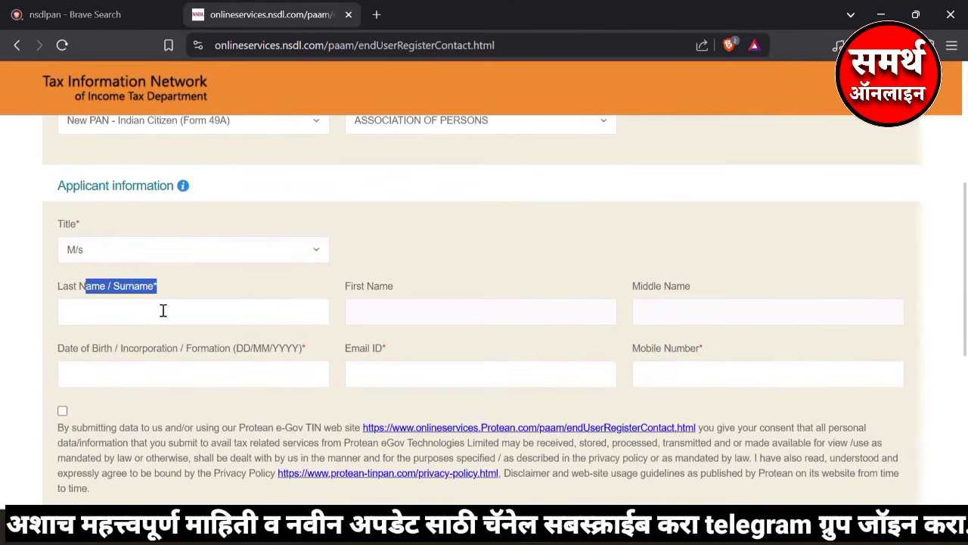
click(162, 309)
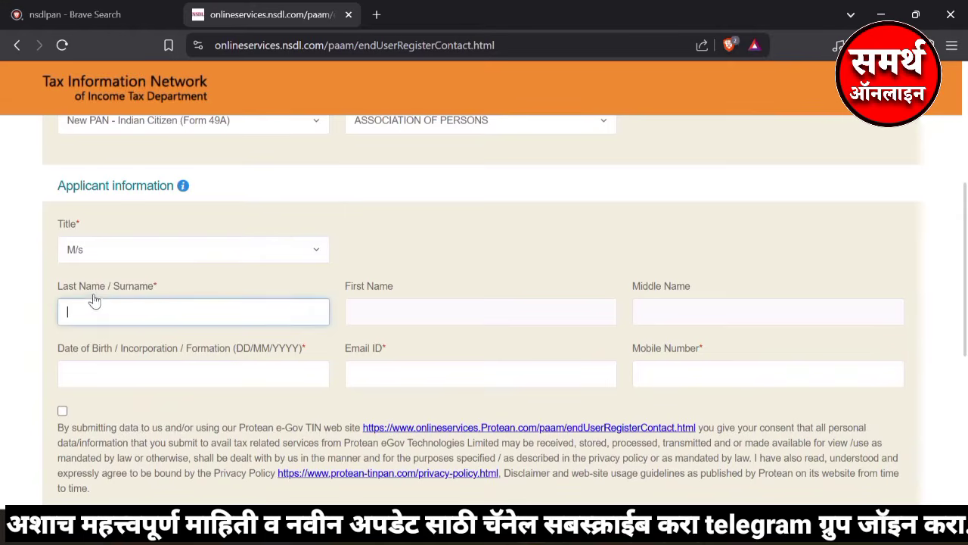
drag(81, 289, 133, 307)
click(136, 313)
click(216, 374)
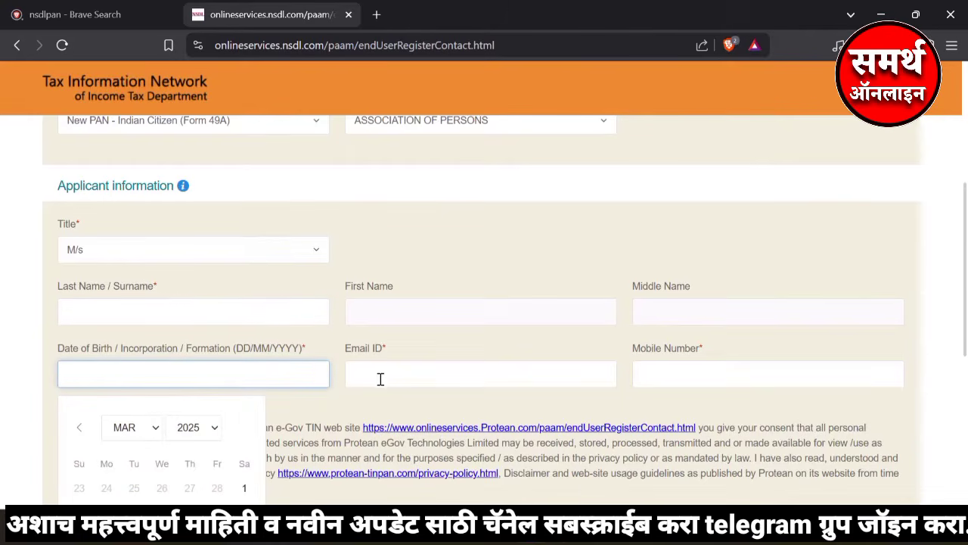
click(471, 349)
scroll(232, 402, down, 2)
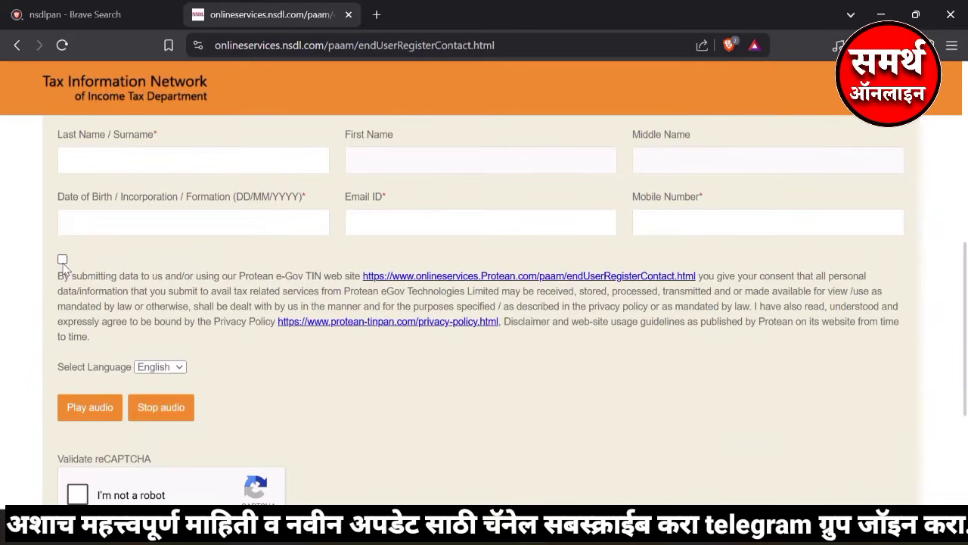
scroll(83, 446, down, 1)
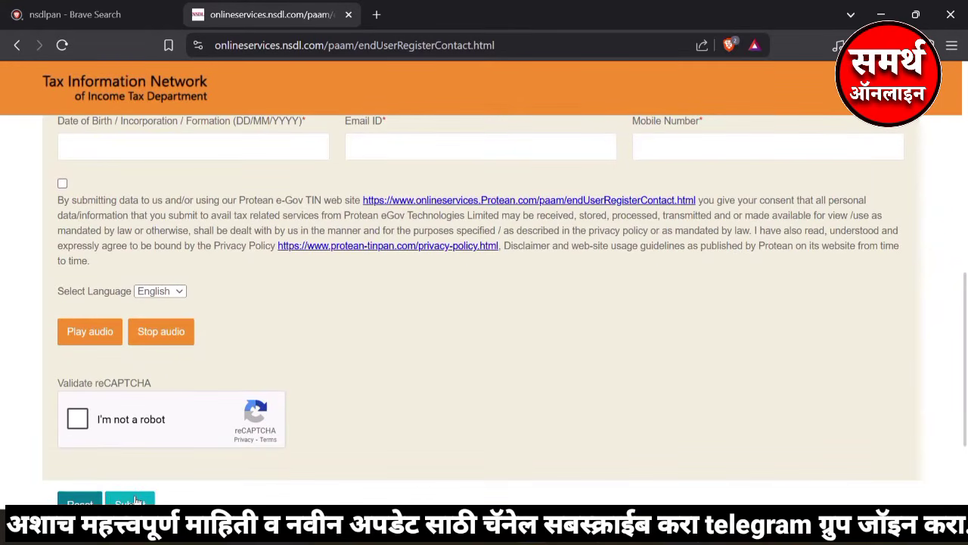
scroll(681, 269, up, 1)
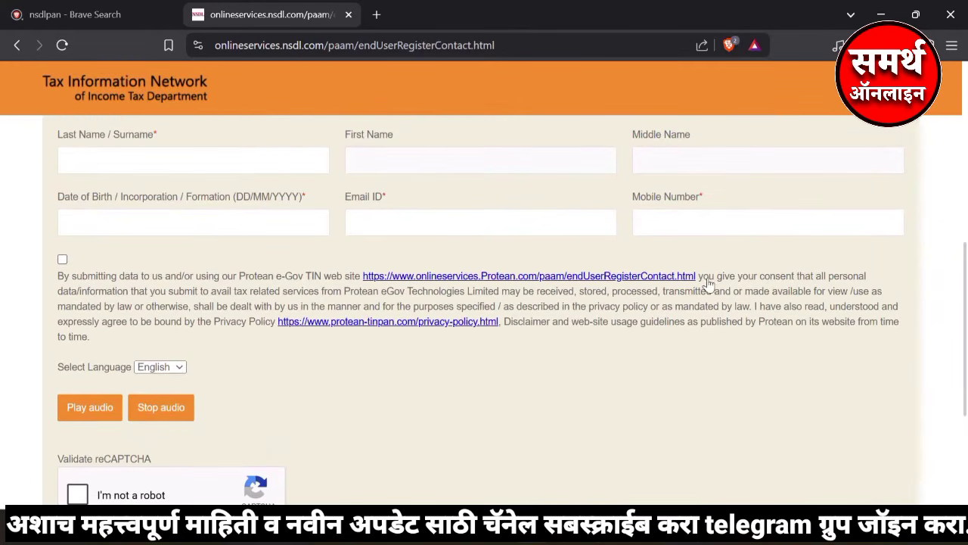
scroll(691, 497, down, 2)
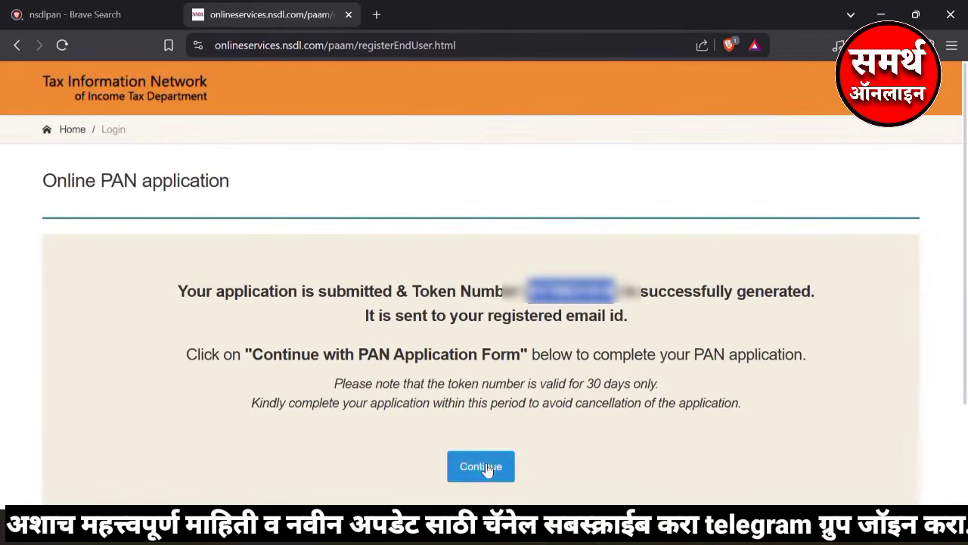
Continue with the PAN application form and proceed through the prefilled Personal Details page to Contact & other details.
click(486, 468)
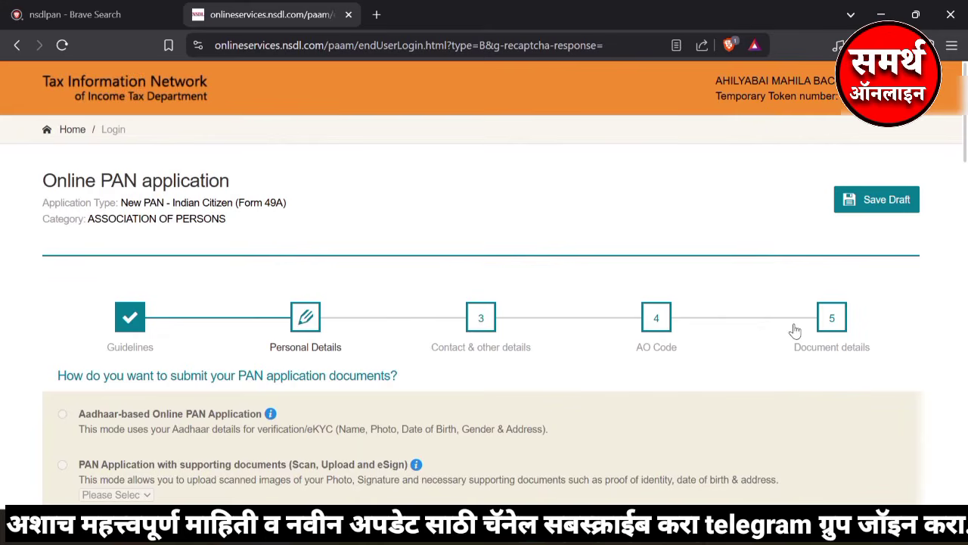
scroll(718, 326, down, 3)
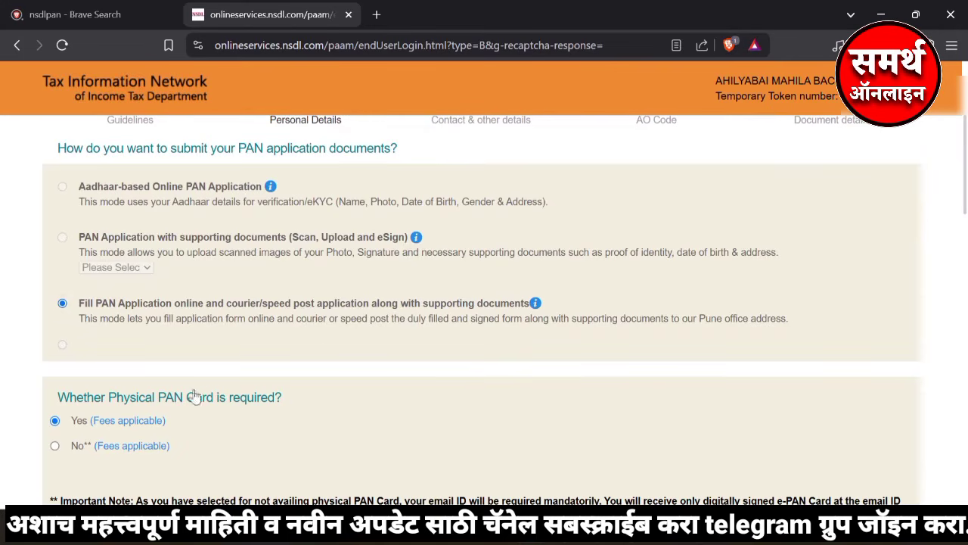
scroll(542, 391, down, 5)
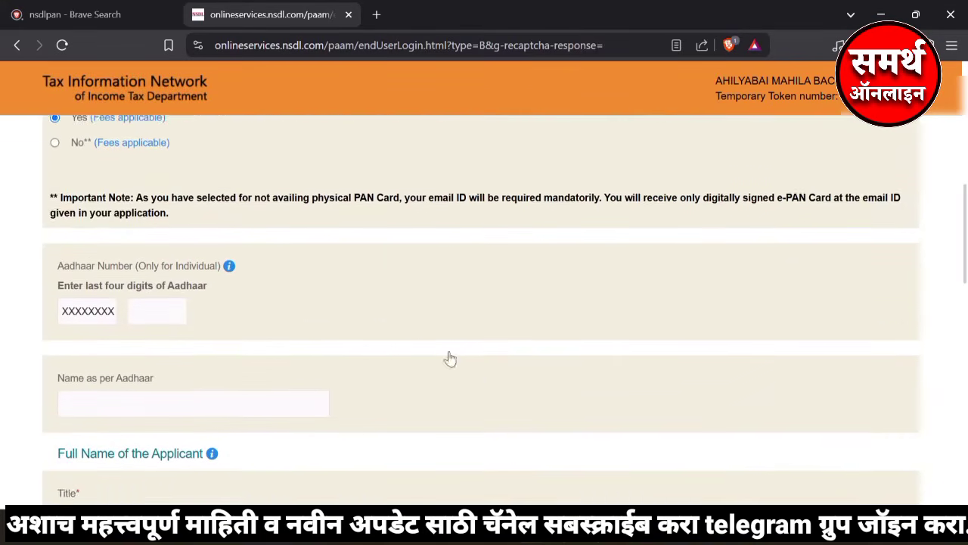
scroll(195, 270, down, 1)
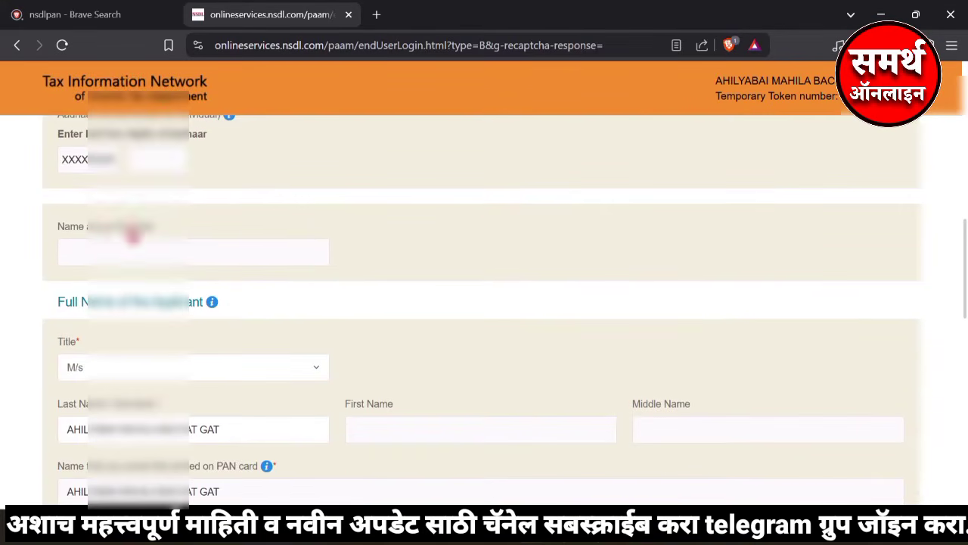
scroll(130, 244, down, 3)
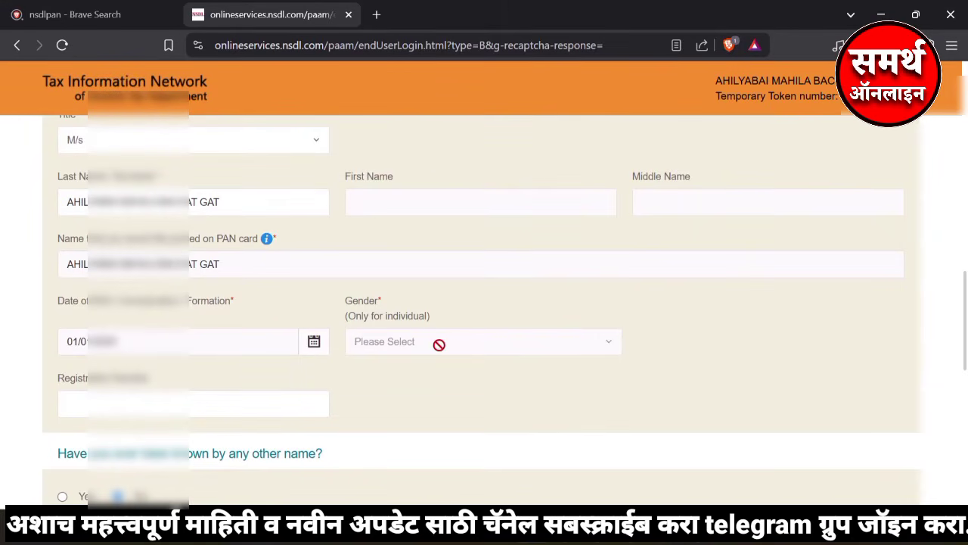
scroll(156, 331, down, 1)
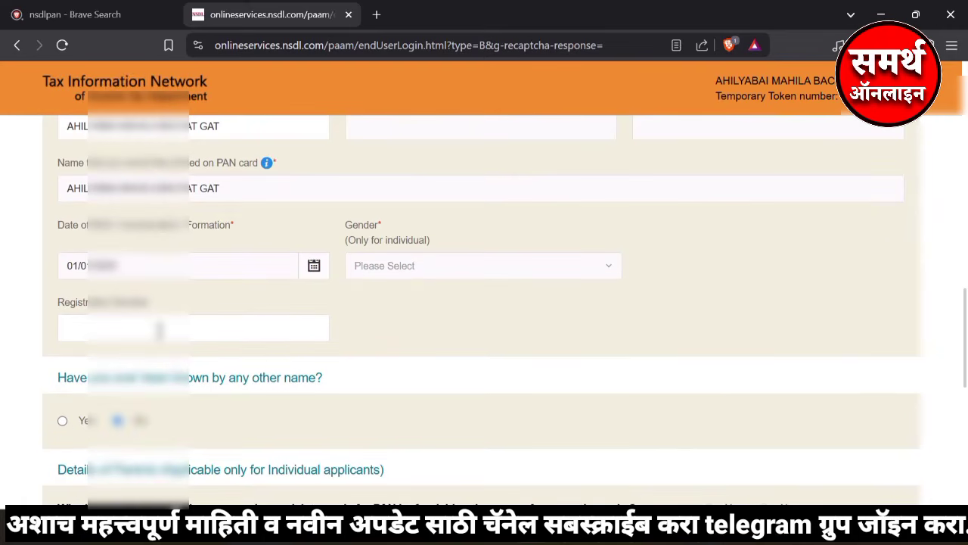
click(158, 330)
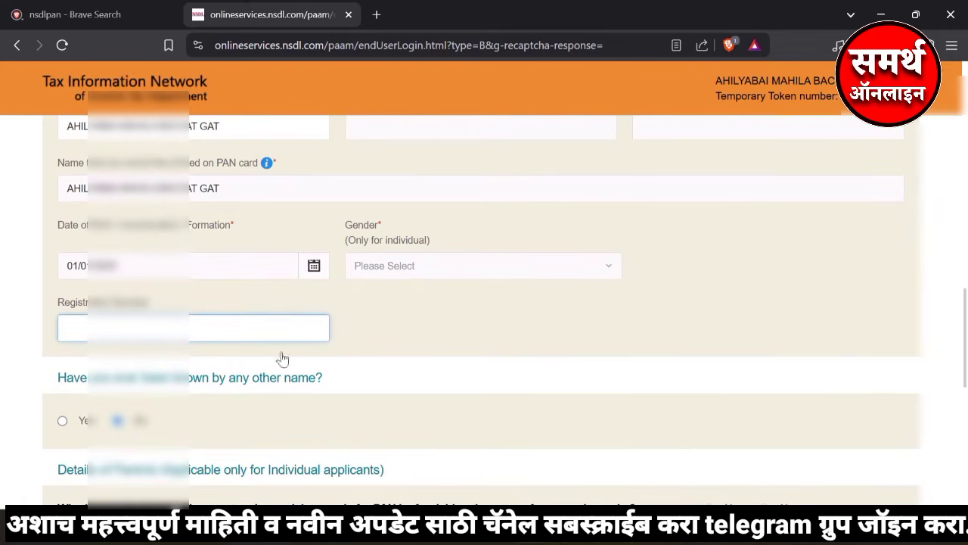
scroll(432, 353, down, 3)
scroll(180, 250, down, 2)
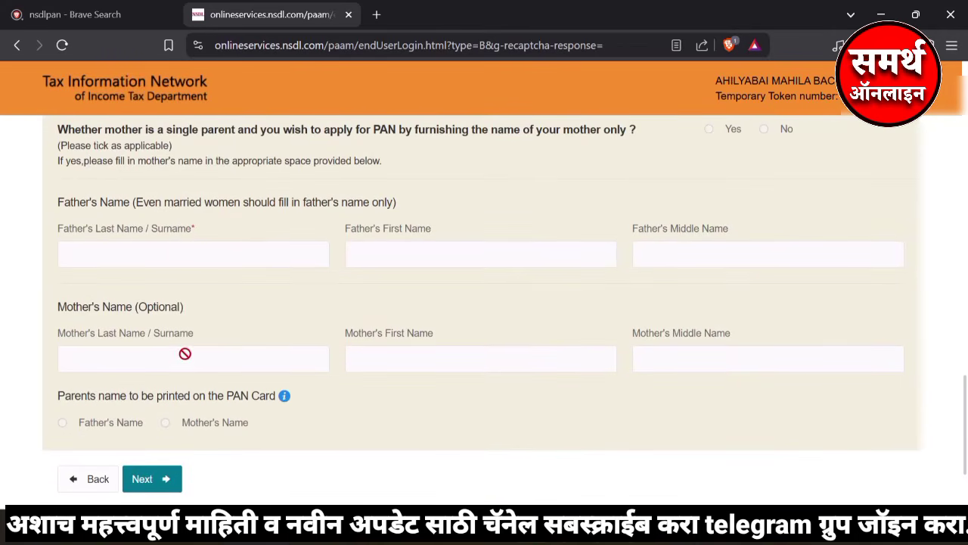
scroll(188, 454, down, 1)
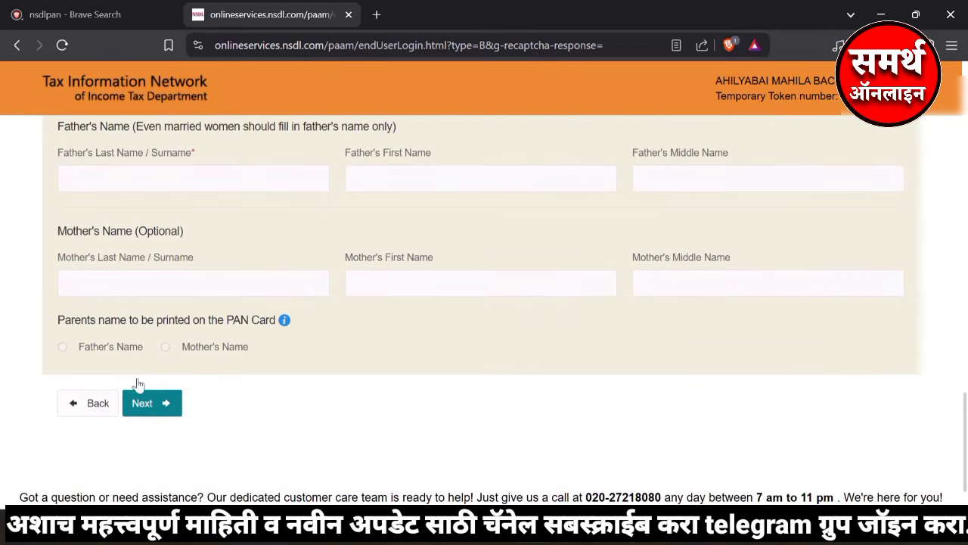
click(150, 402)
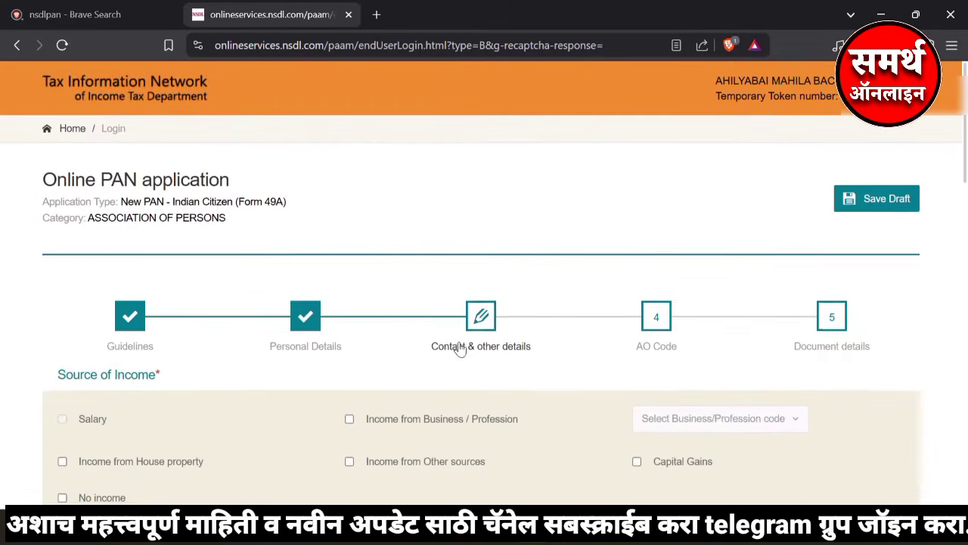
Mark No income as the source of income and choose Residence as the address for communication.
scroll(454, 348, down, 3)
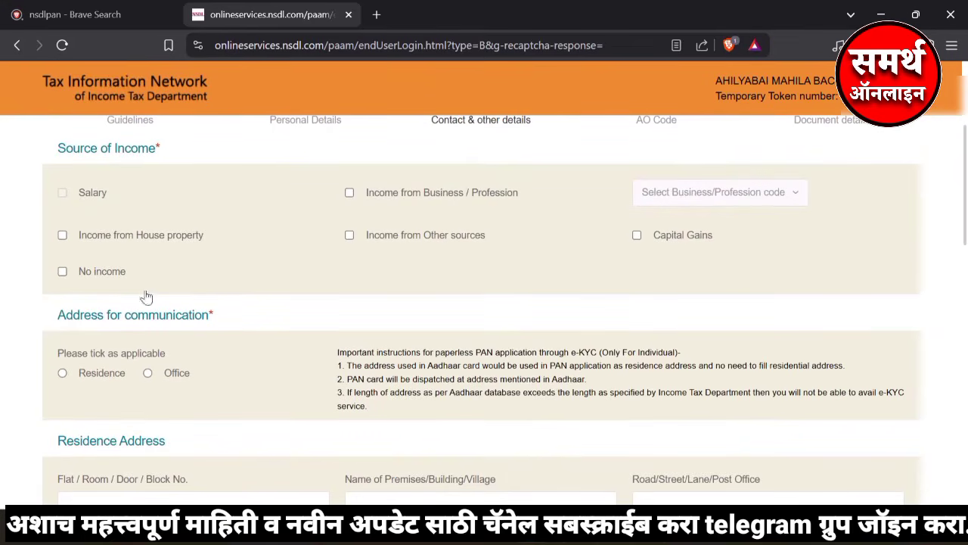
click(63, 273)
scroll(192, 301, down, 1)
click(63, 297)
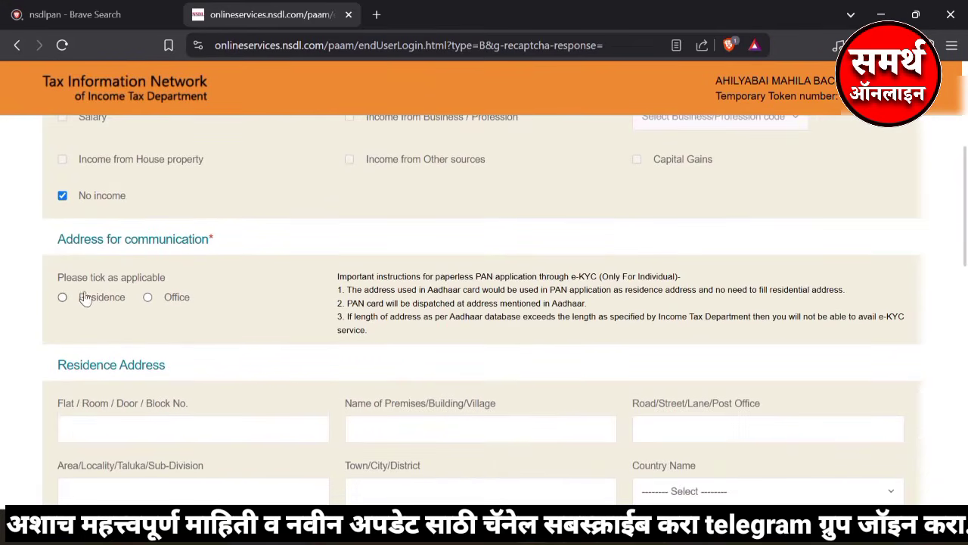
Set the country of the residence address to INDIA, leaving the flat, premises and road fields empty.
scroll(136, 310, down, 1)
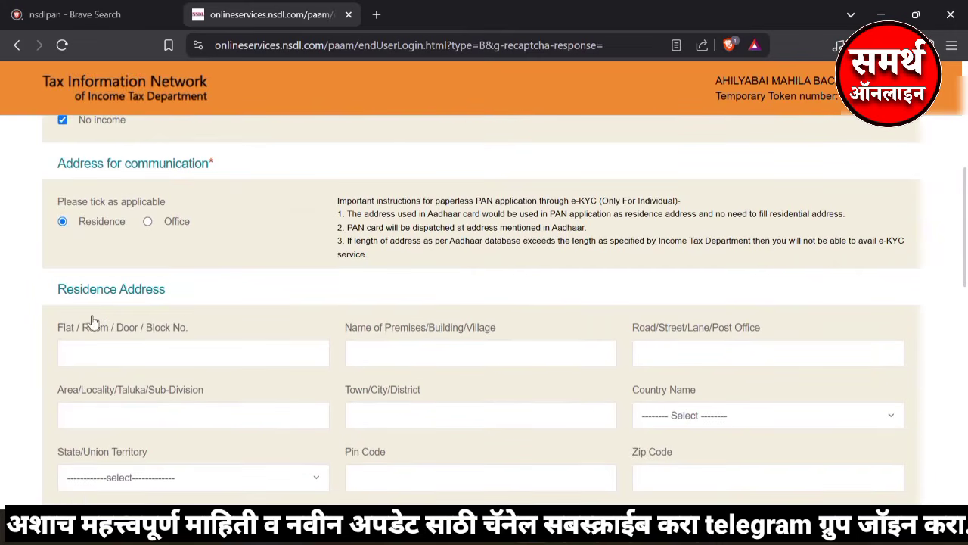
scroll(92, 314, down, 1)
drag(89, 252, 182, 253)
click(167, 279)
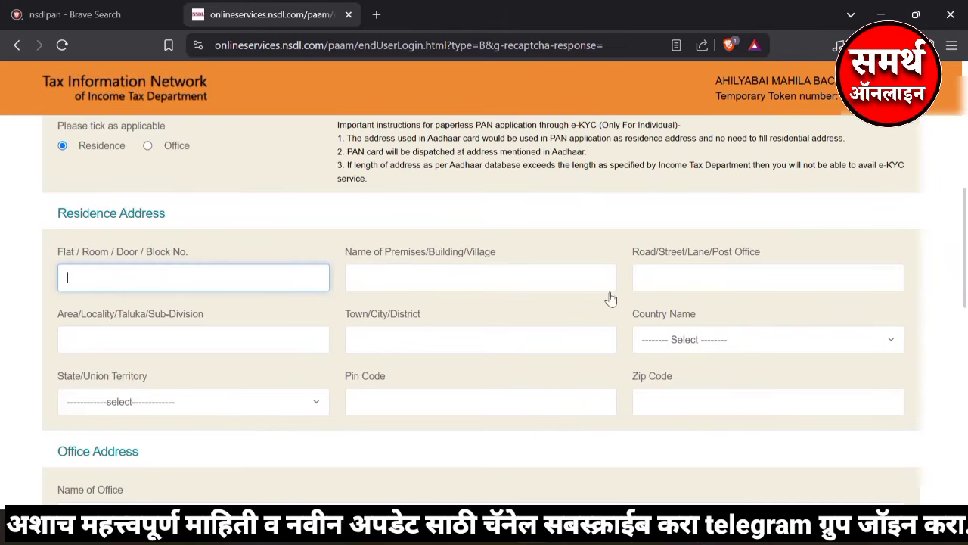
click(704, 349)
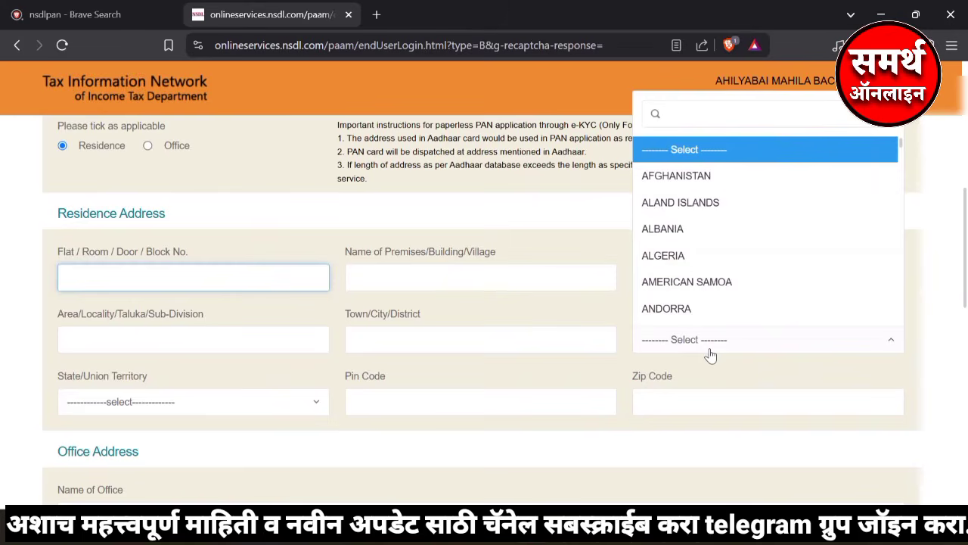
click(703, 349)
click(703, 350)
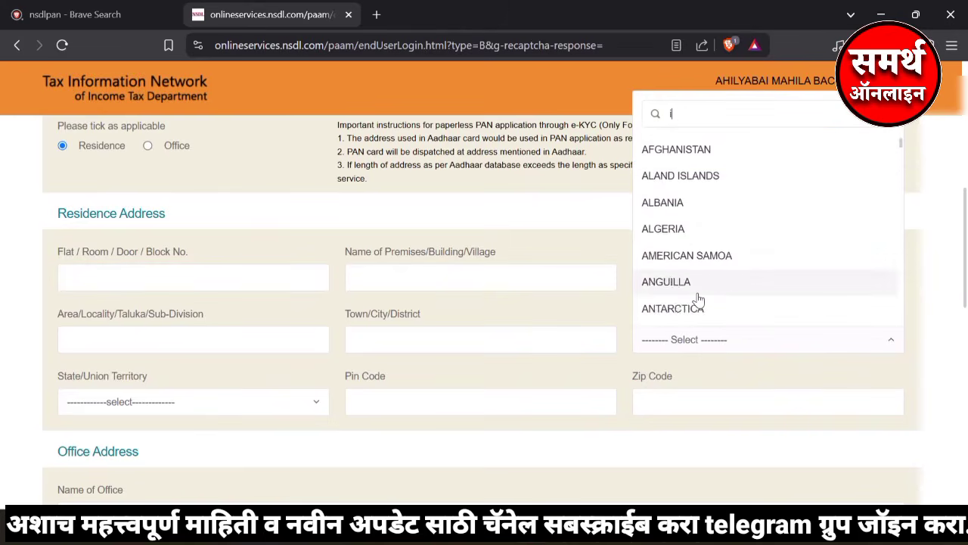
text(india)
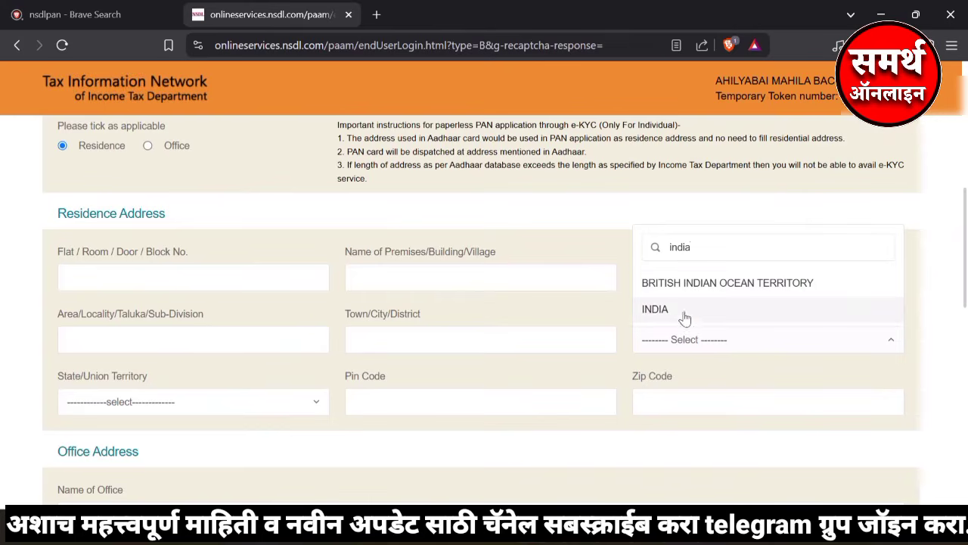
click(685, 314)
Enter the applicant's town or district in the residence address.
click(165, 340)
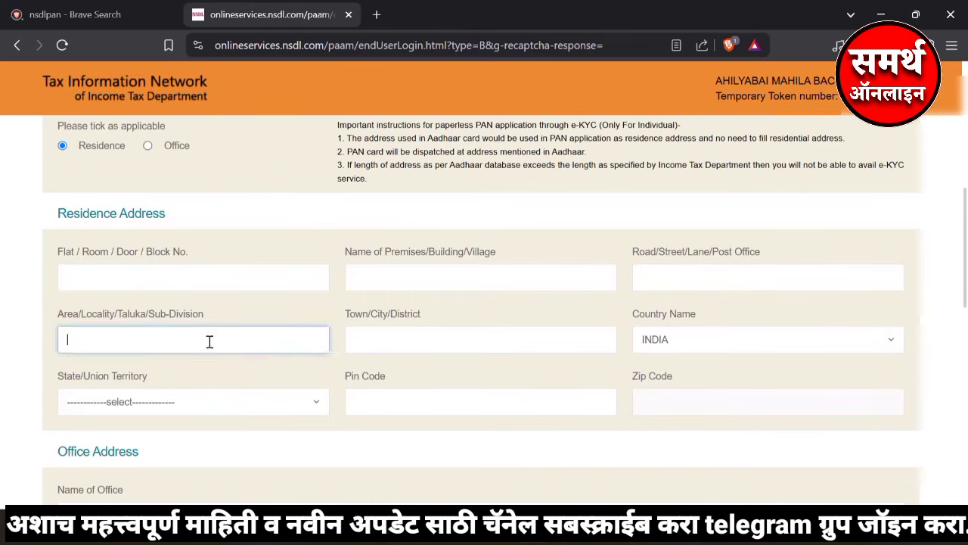
click(407, 339)
text(WASHIM)
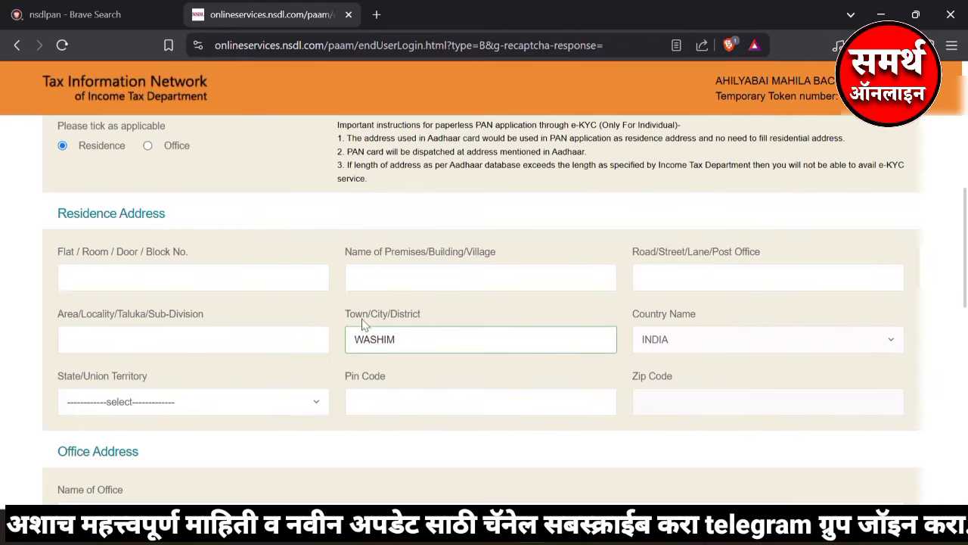
Set the residence address's state to MAHARASHTRA and enter its postal code.
scroll(362, 323, down, 1)
click(201, 326)
text(m)
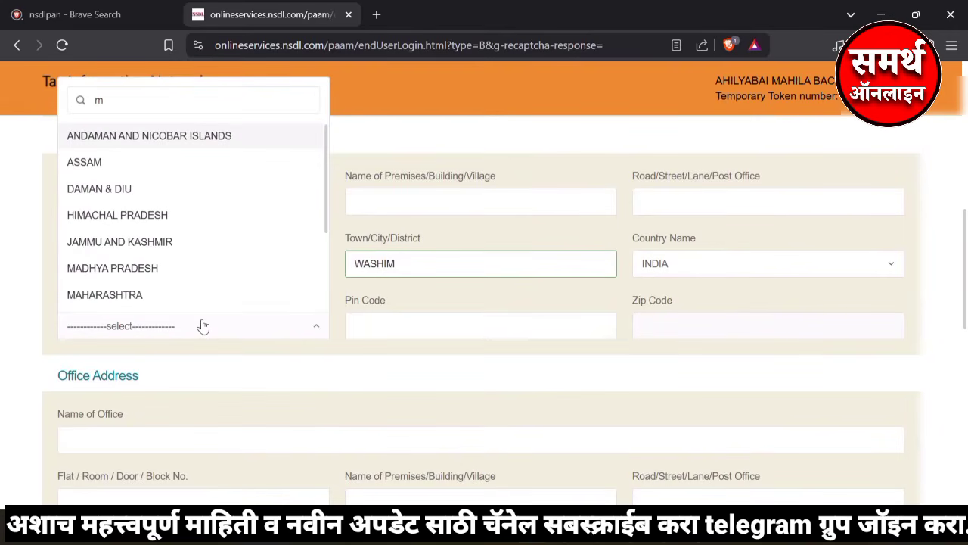
click(134, 295)
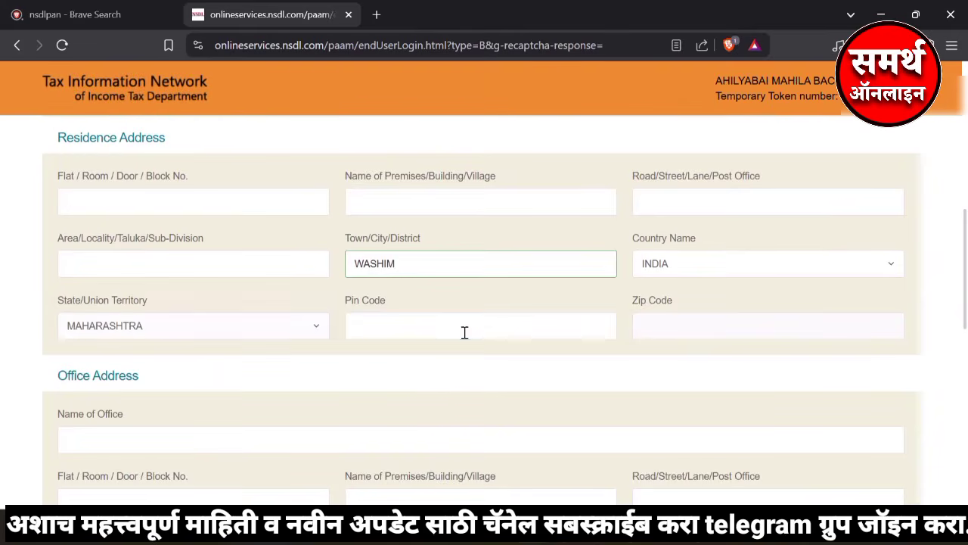
click(465, 332)
key(Tab)
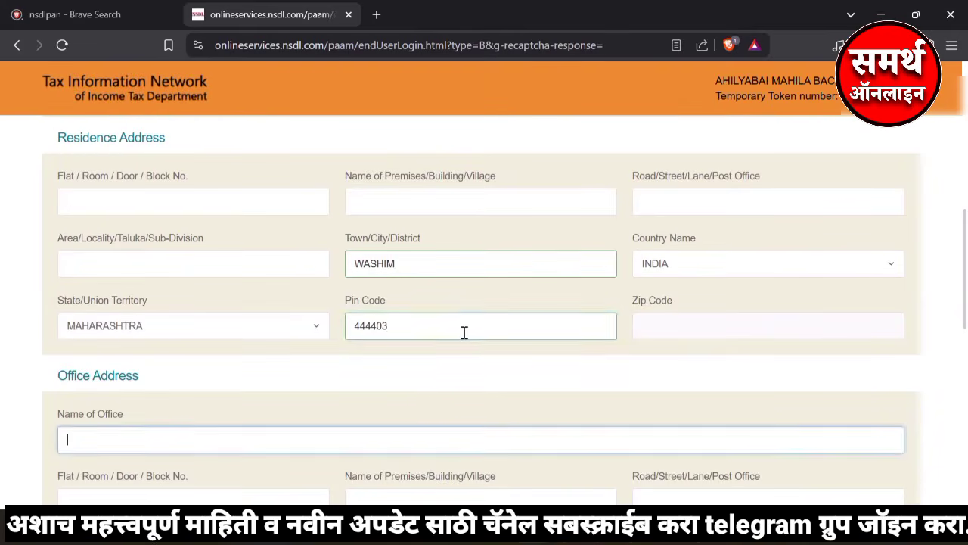
Leave the office address empty and select INDIA as the country (ISD) code in the telephone details.
scroll(512, 320, down, 3)
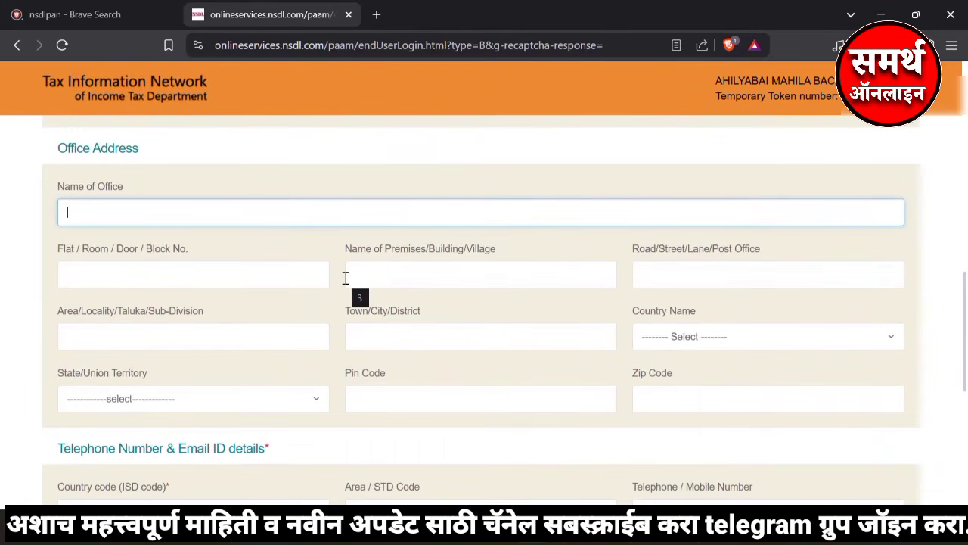
scroll(344, 278, up, 2)
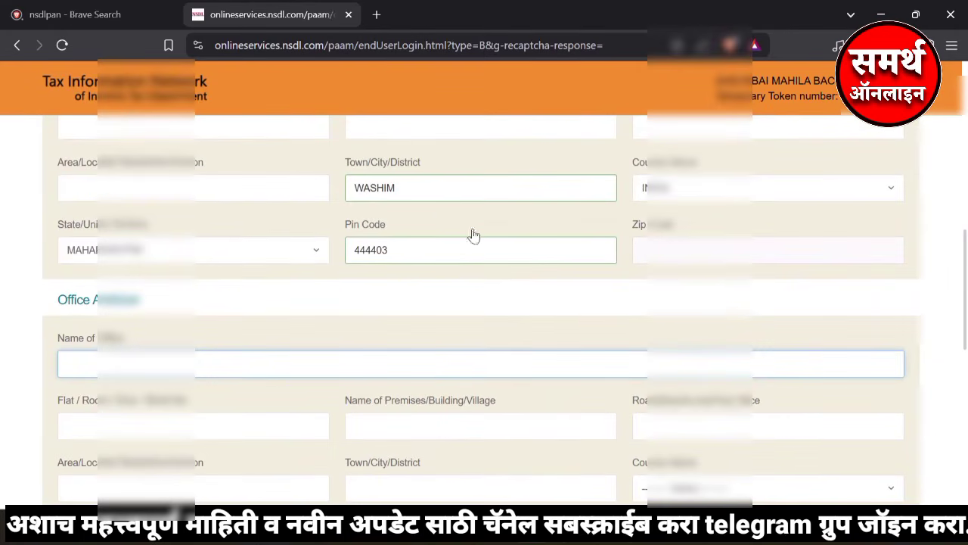
scroll(558, 257, down, 5)
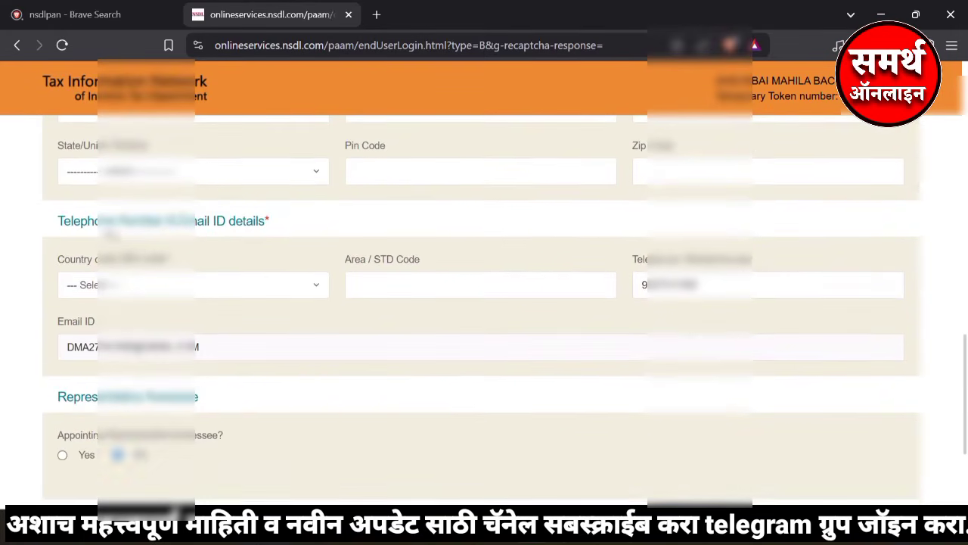
click(238, 281)
text(i)
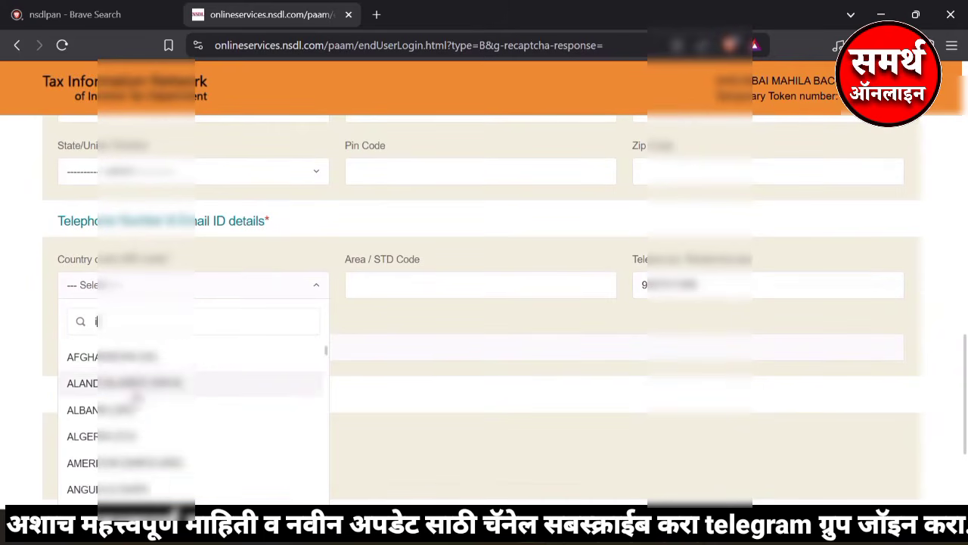
text(nd)
click(144, 387)
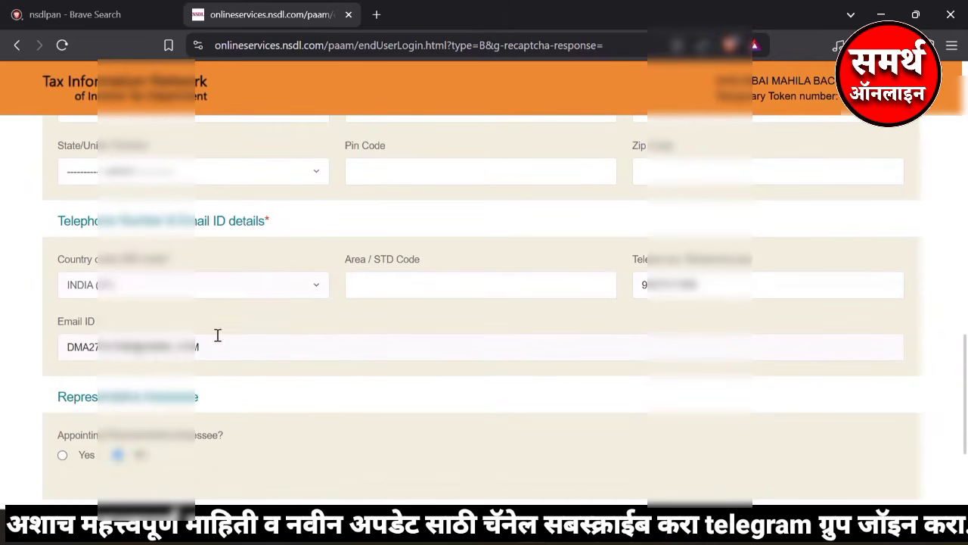
Leave the area/STD code empty, keep the representative assessee option at No, and continue to the AO Code section.
drag(357, 275, 420, 262)
drag(690, 267, 754, 262)
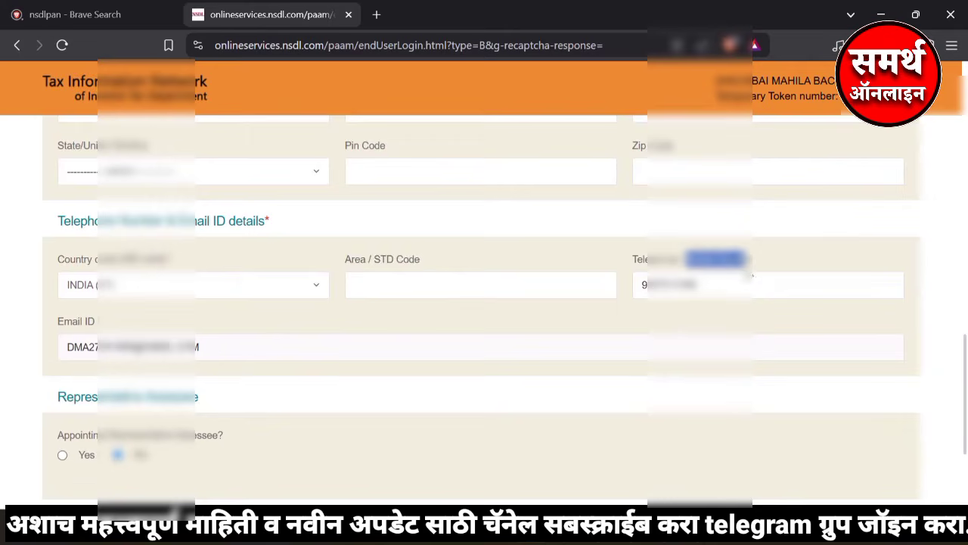
scroll(499, 257, down, 1)
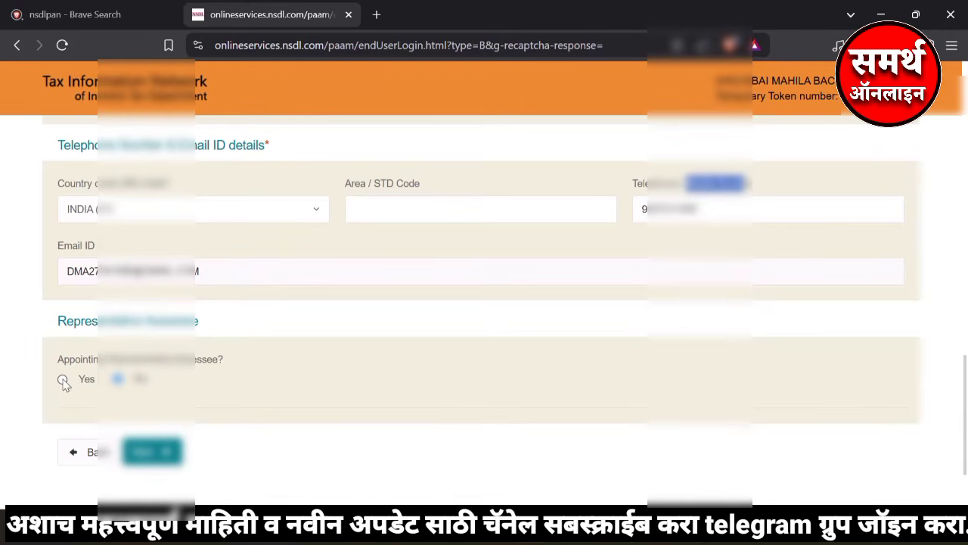
scroll(707, 242, down, 1)
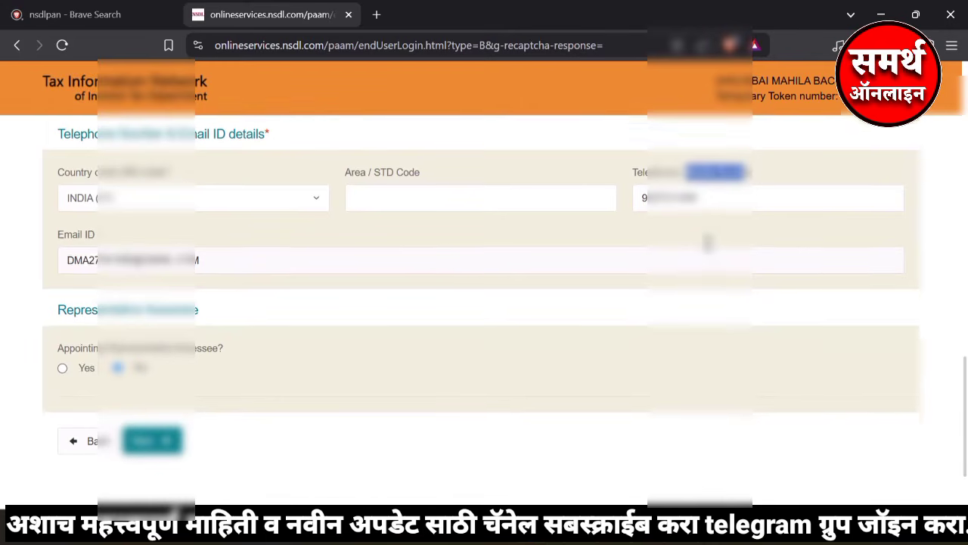
scroll(283, 279, down, 3)
click(147, 332)
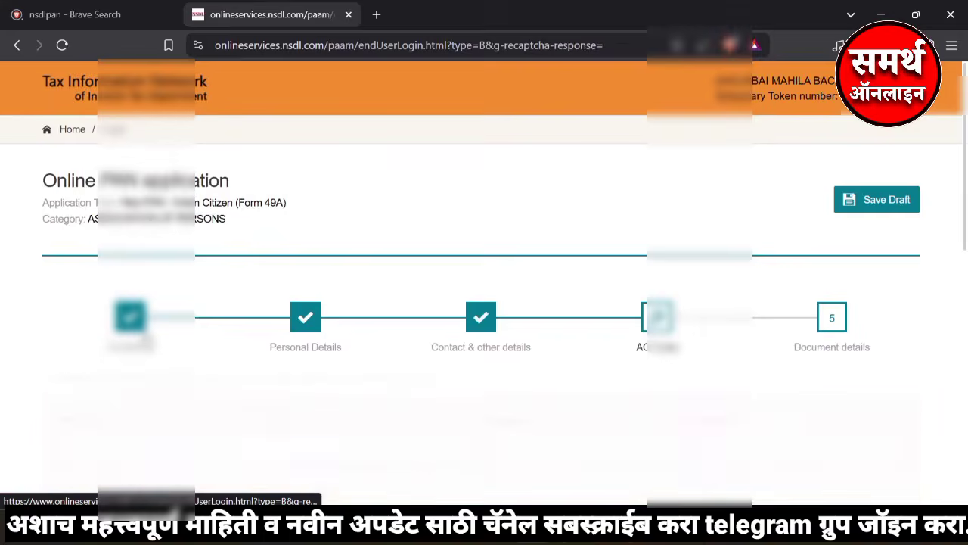
Choose Indian Citizens for the AO code search and set the state to MAHARASHTRA.
scroll(179, 252, down, 3)
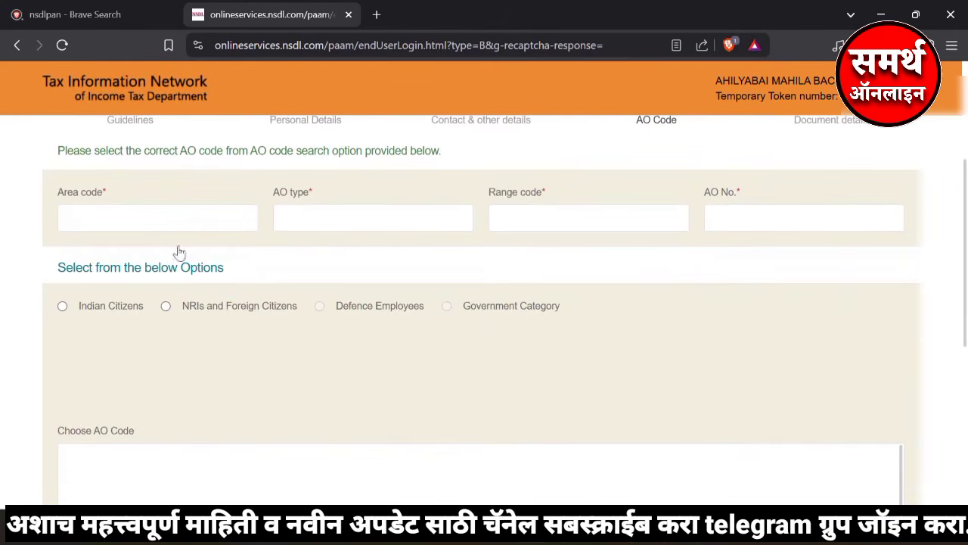
click(62, 306)
click(167, 367)
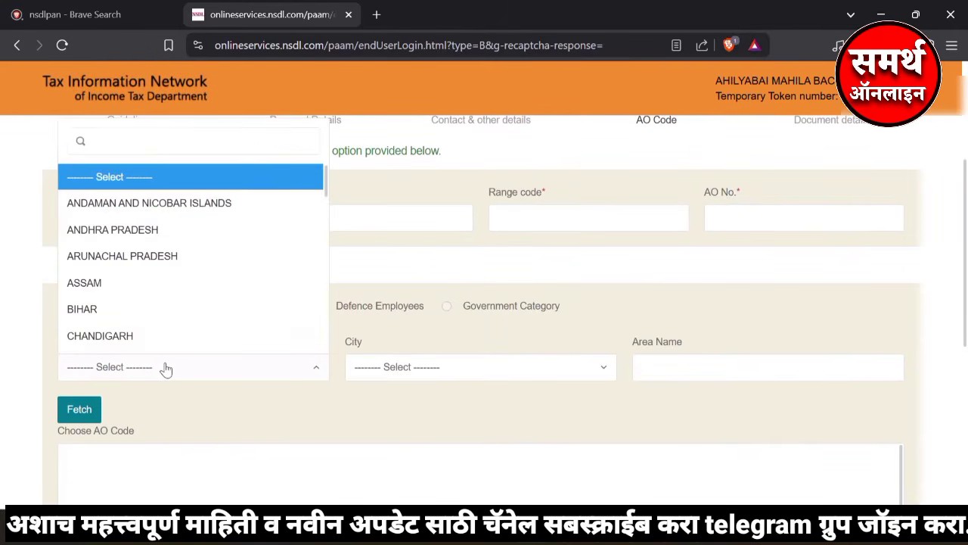
text(maha)
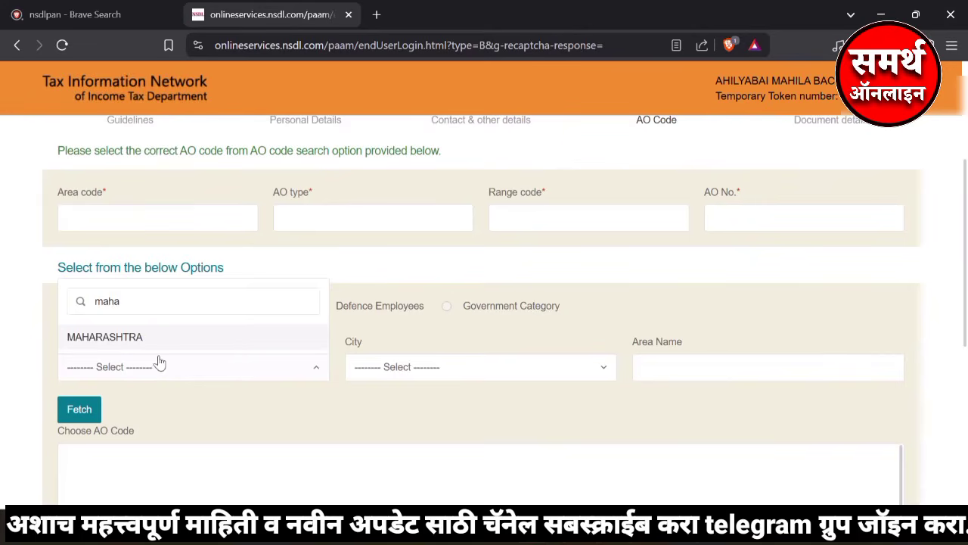
click(159, 340)
Set the AO code search city to AKOLA, leave the area name empty, and fetch the list of AO codes.
click(425, 369)
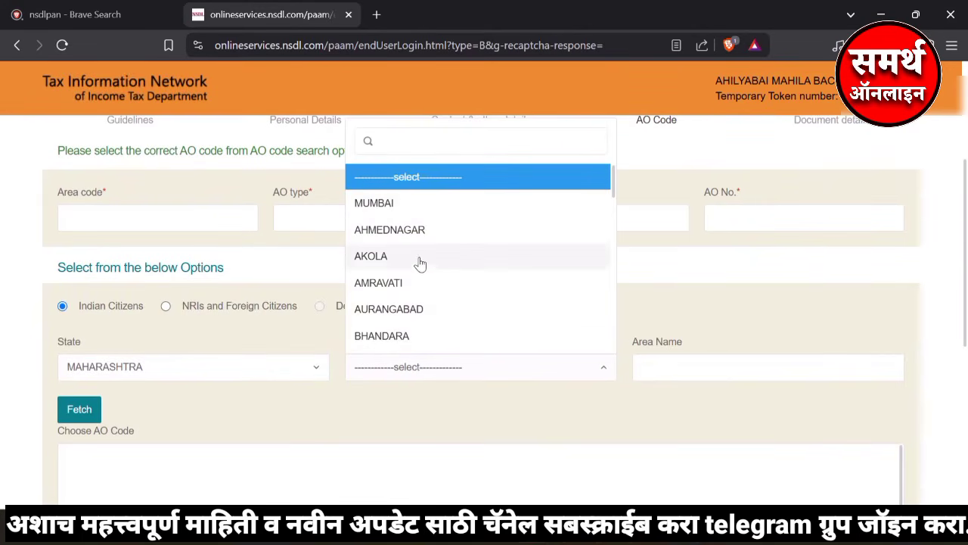
scroll(421, 267, down, 5)
scroll(421, 270, up, 5)
click(428, 417)
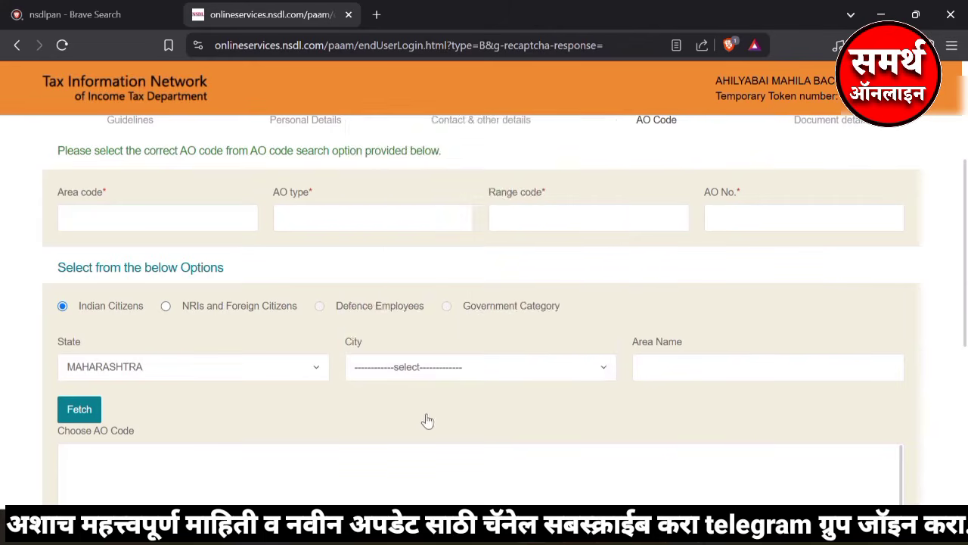
click(436, 370)
click(409, 254)
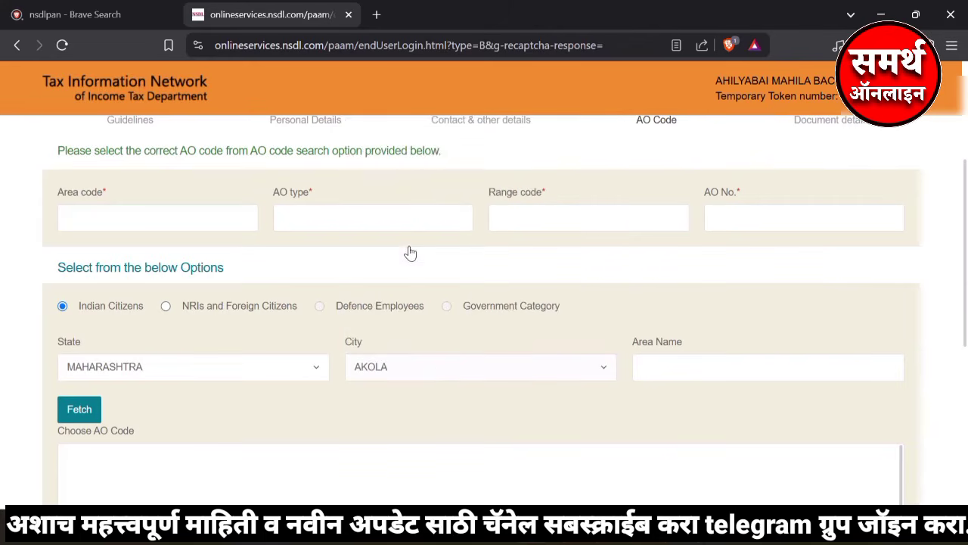
click(679, 366)
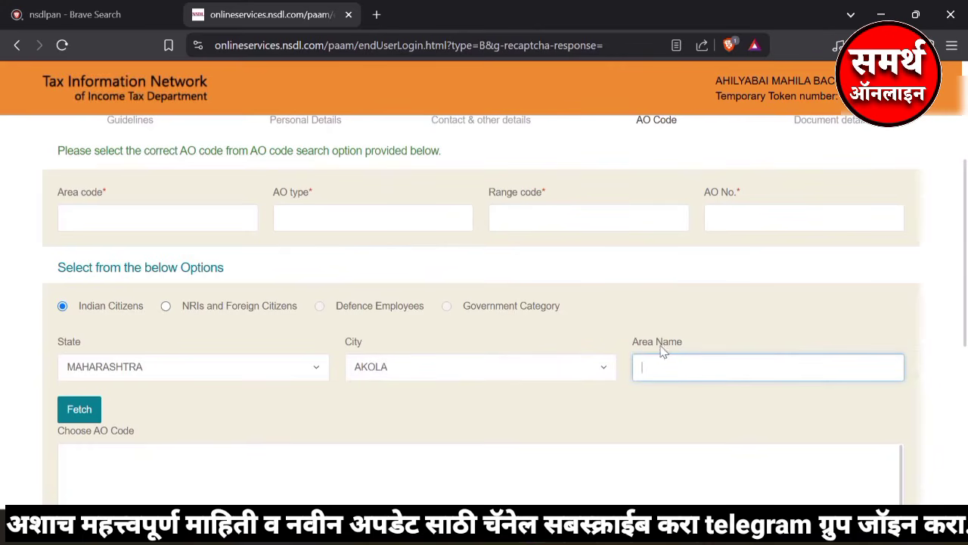
click(79, 409)
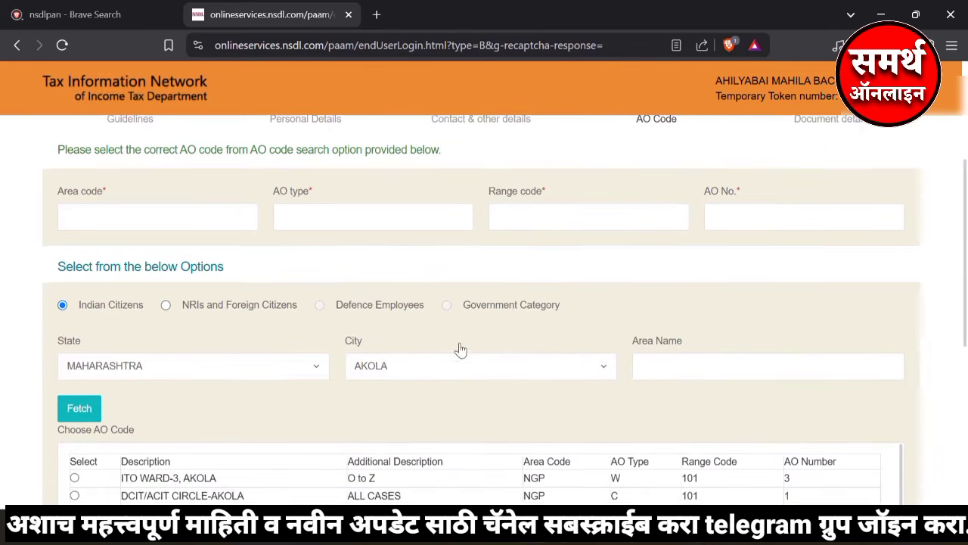
Select the DCIT/ACIT CIRCLE-AKOLA entry for ALL CASES as the AO code and continue to the document details.
scroll(352, 344, down, 2)
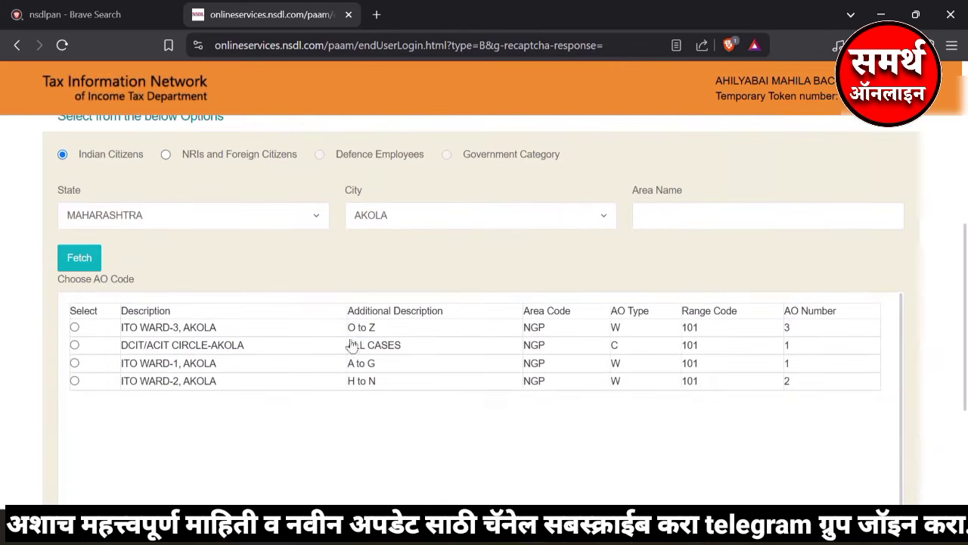
click(74, 345)
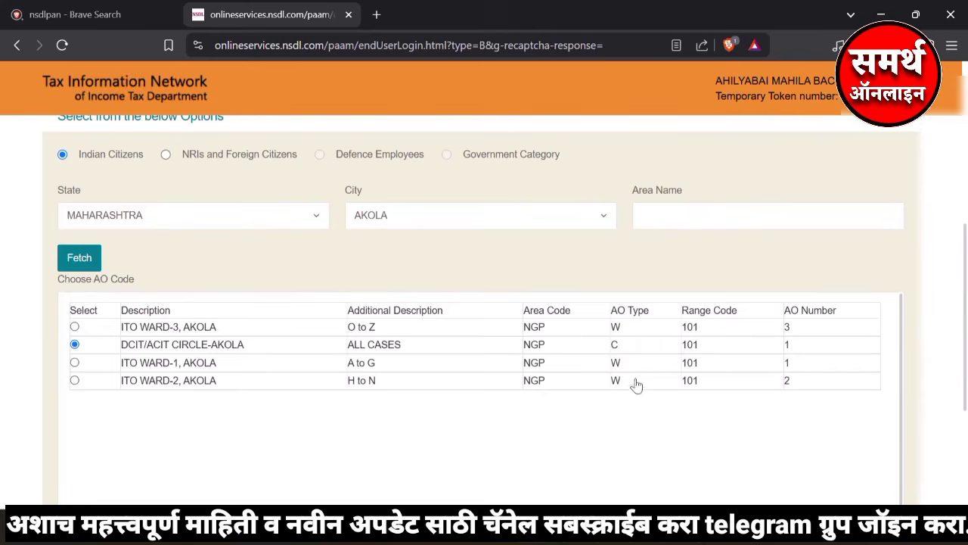
scroll(640, 387, down, 3)
click(144, 334)
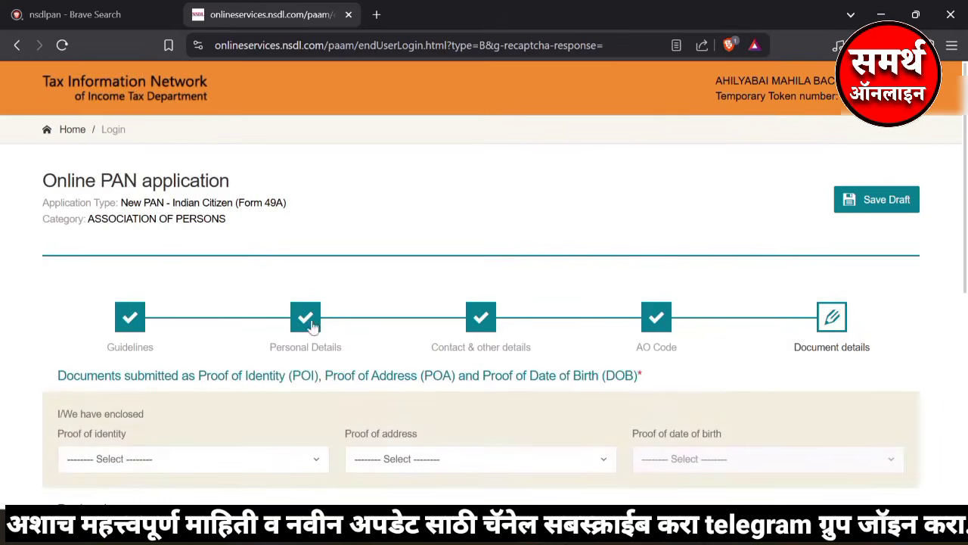
Set the proof of identity to Certificate of Registration Number issued by Charity Commissioner.
scroll(580, 318, down, 2)
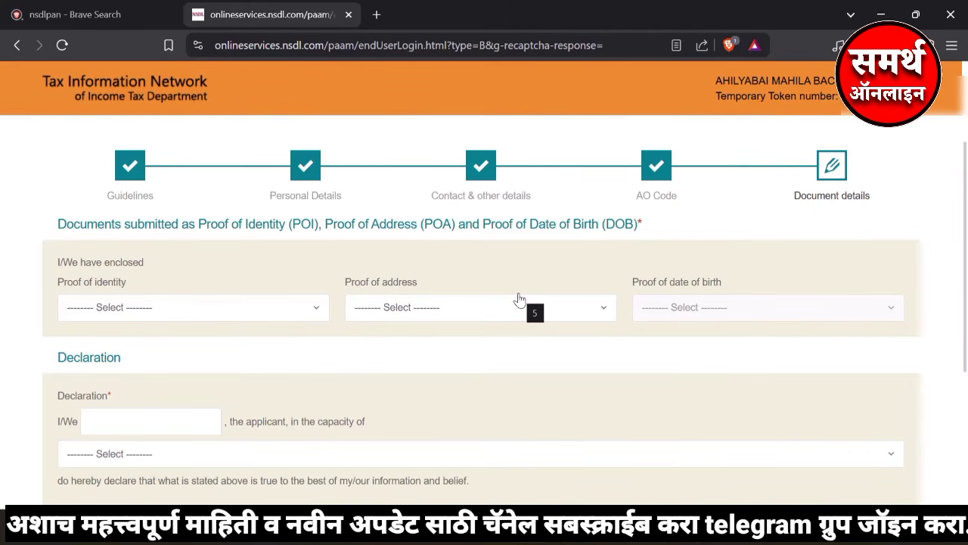
drag(68, 274, 151, 304)
click(155, 307)
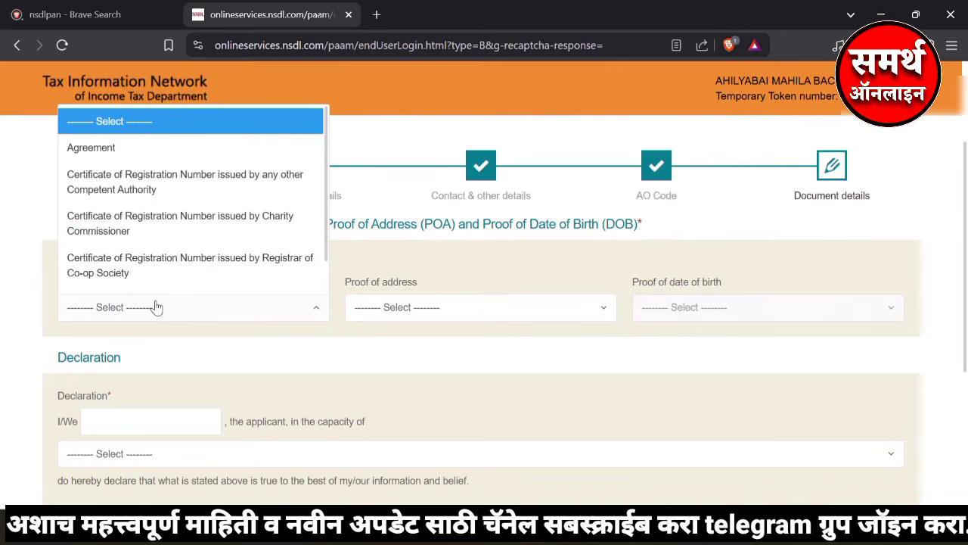
scroll(121, 219, down, 4)
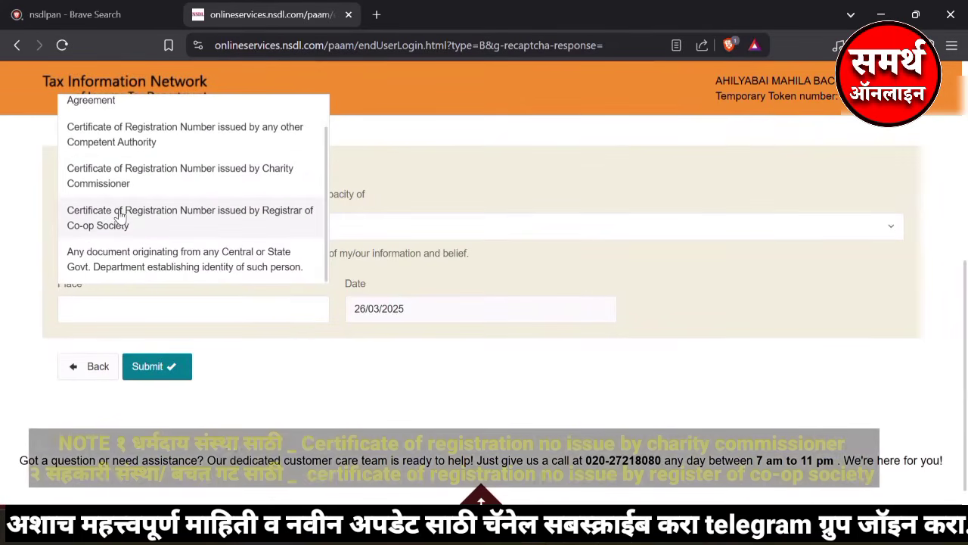
click(232, 183)
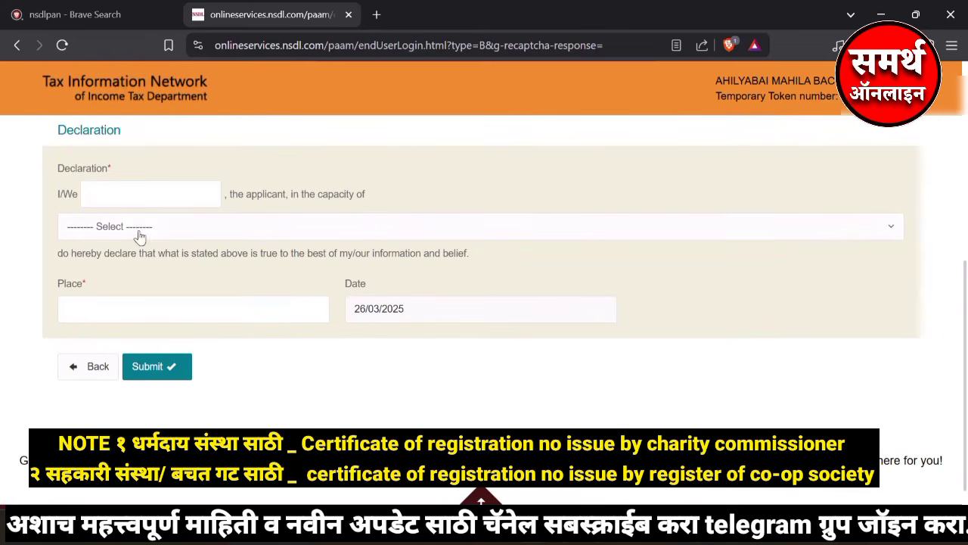
Set the proof of address to Certificate of Registration Number issued by Charity Commissioner.
scroll(140, 242, up, 1)
scroll(140, 246, up, 2)
click(424, 307)
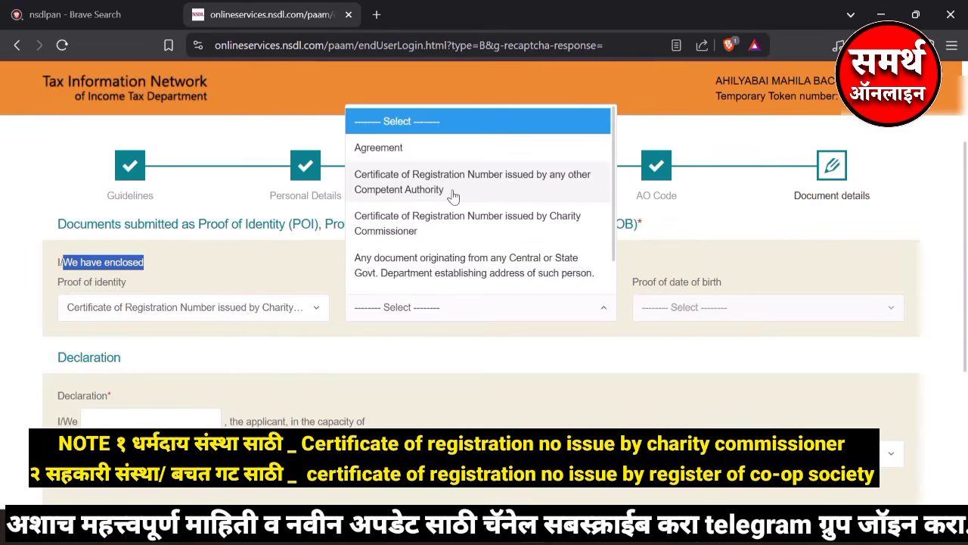
click(462, 236)
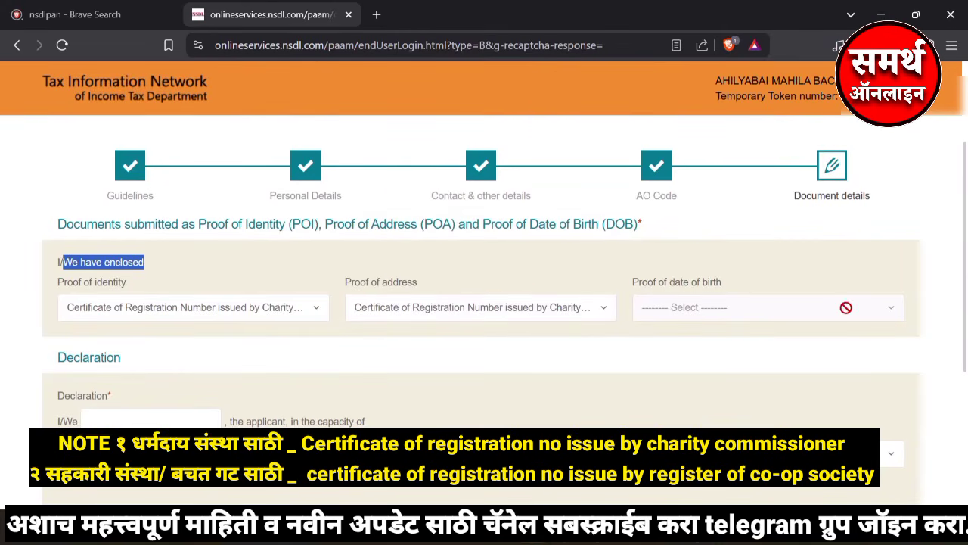
Set the applicant's capacity in the declaration to Authorized Signatory.
scroll(142, 374, down, 1)
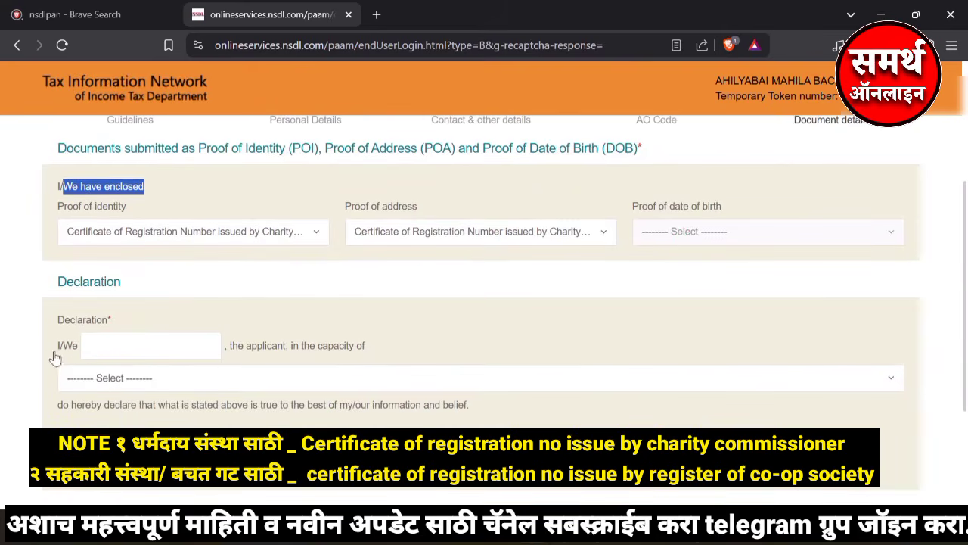
drag(57, 338, 141, 339)
click(155, 345)
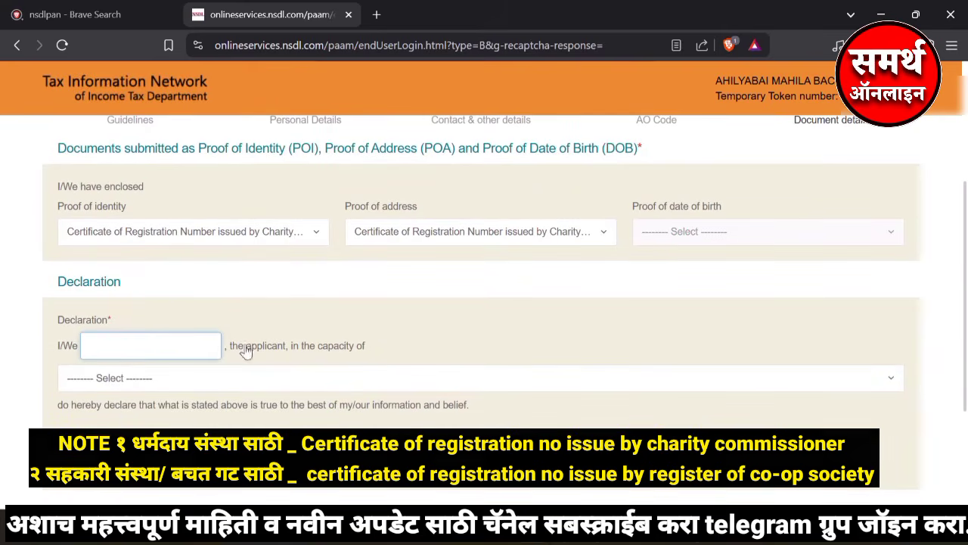
click(178, 384)
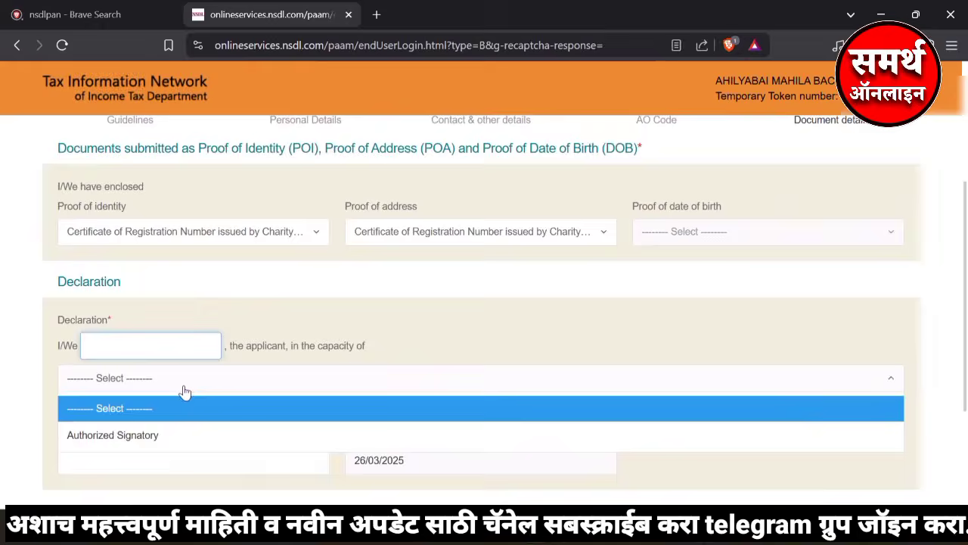
click(158, 441)
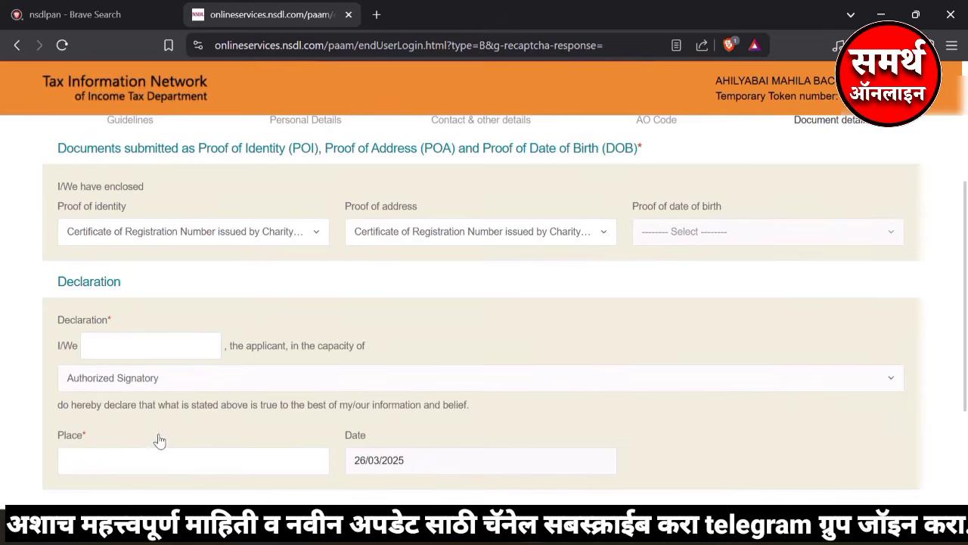
Complete the declaration with the applicant's town as the place and the signatory's name, and submit the application.
click(112, 453)
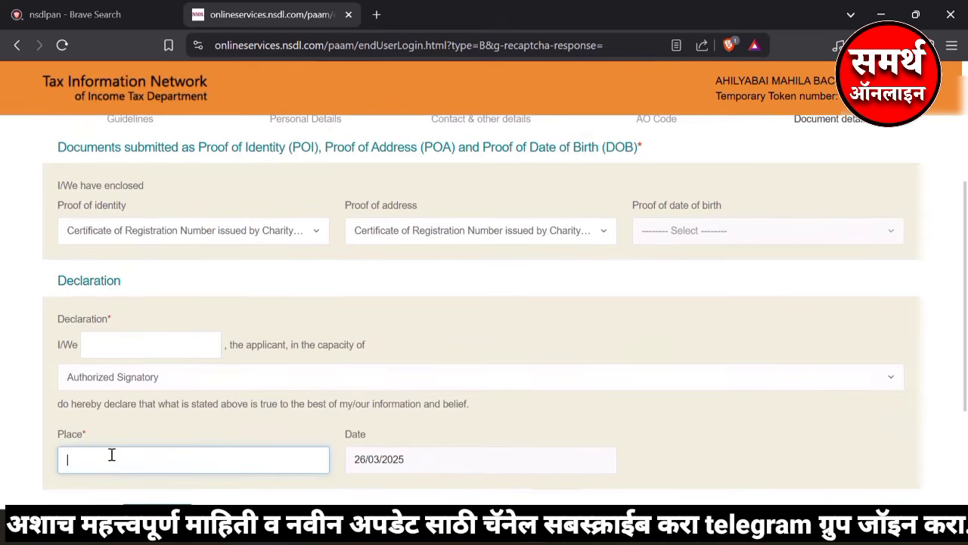
scroll(148, 421, down, 1)
text(MANGRULPIR)
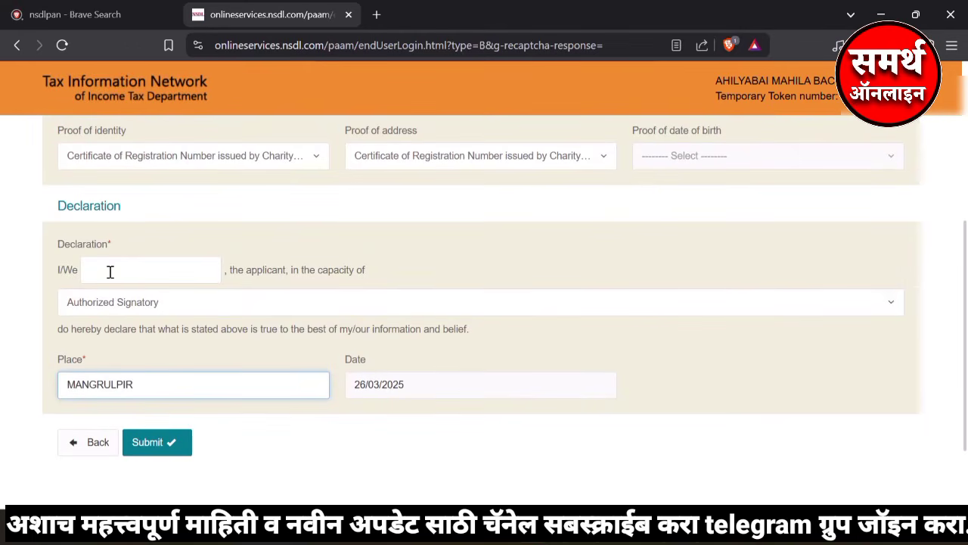
click(110, 272)
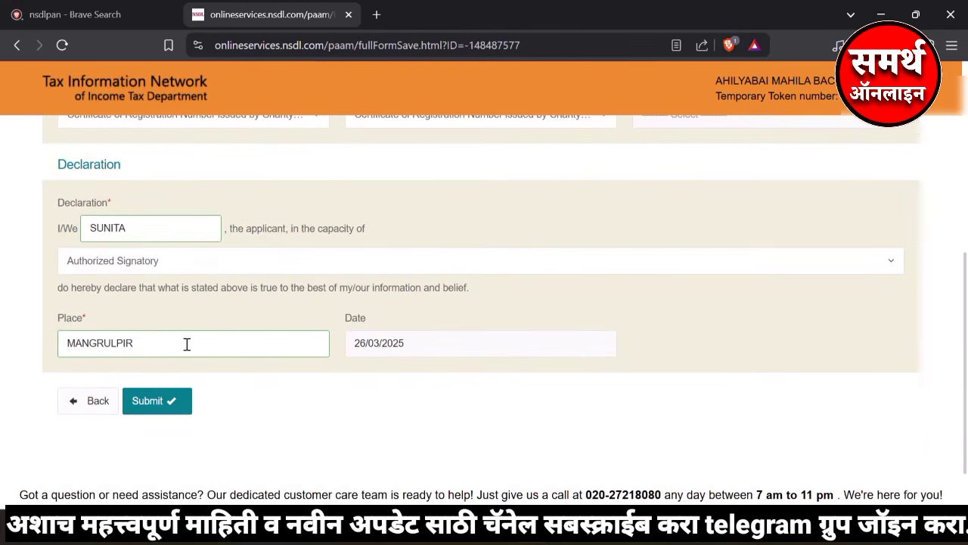
click(156, 400)
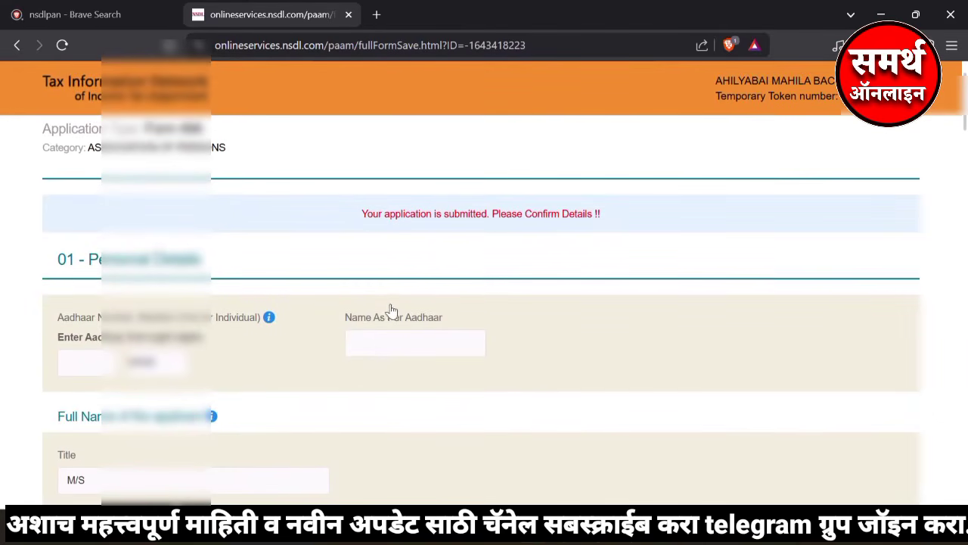
Review the submitted application's personal, parents', address, contact and AO code details for correctness.
triple_click(385, 312)
scroll(324, 316, down, 4)
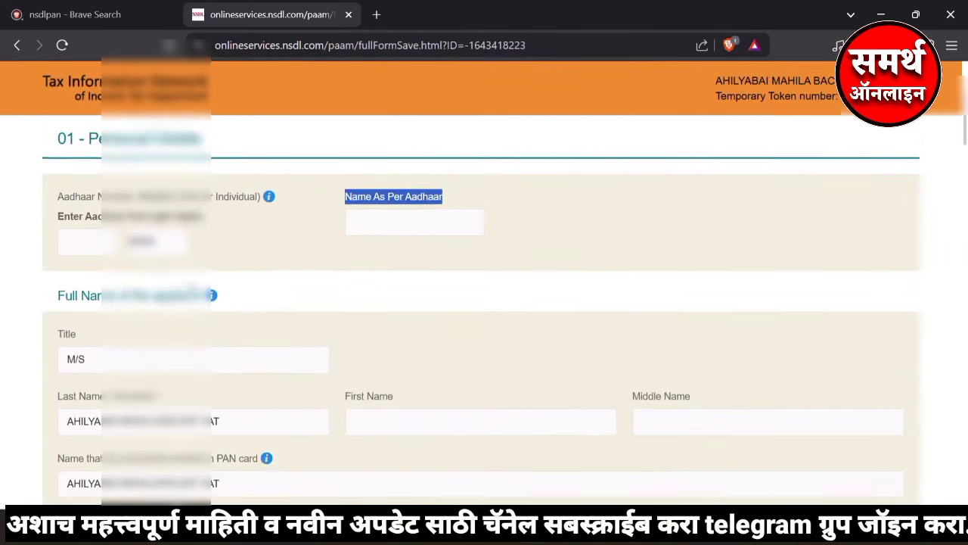
scroll(201, 293, down, 2)
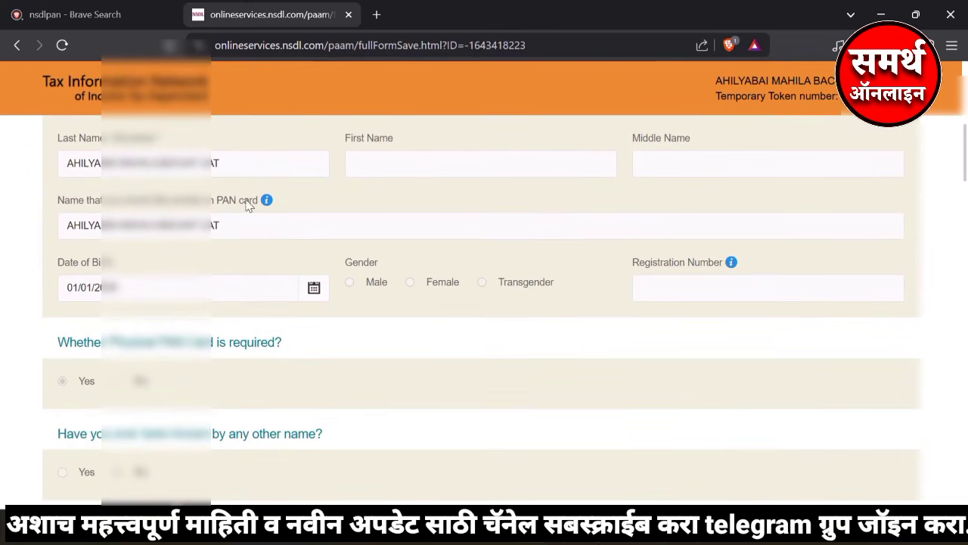
scroll(194, 244, down, 1)
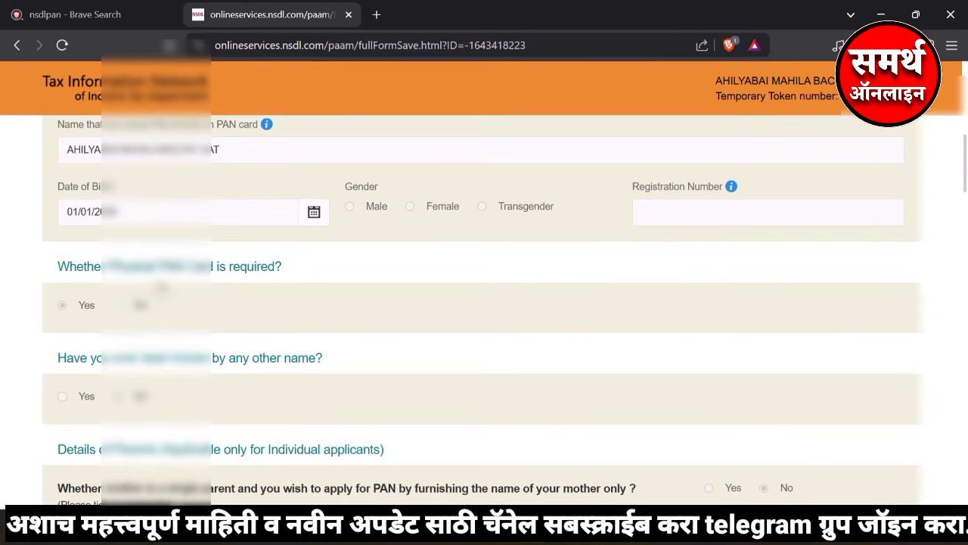
scroll(481, 305, down, 1)
scroll(264, 275, down, 4)
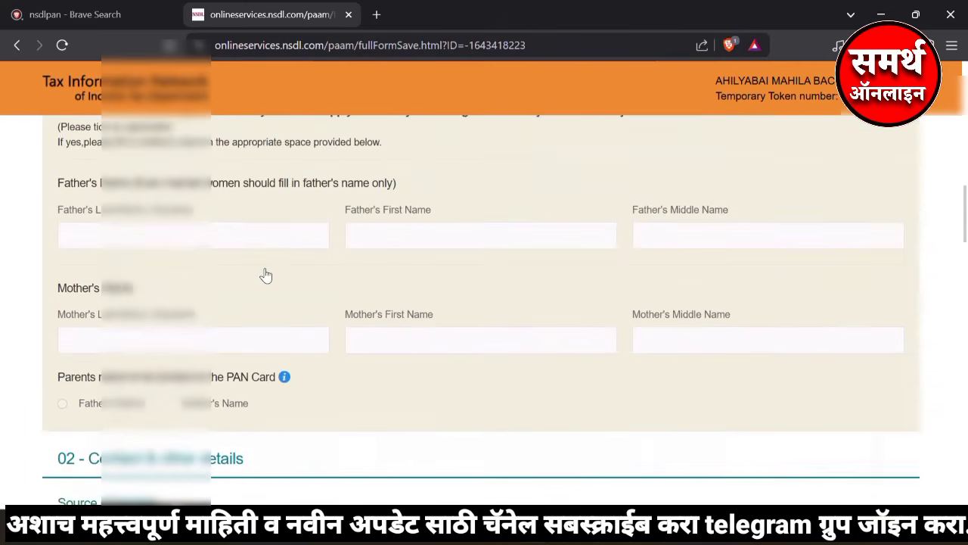
click(433, 233)
scroll(432, 233, down, 5)
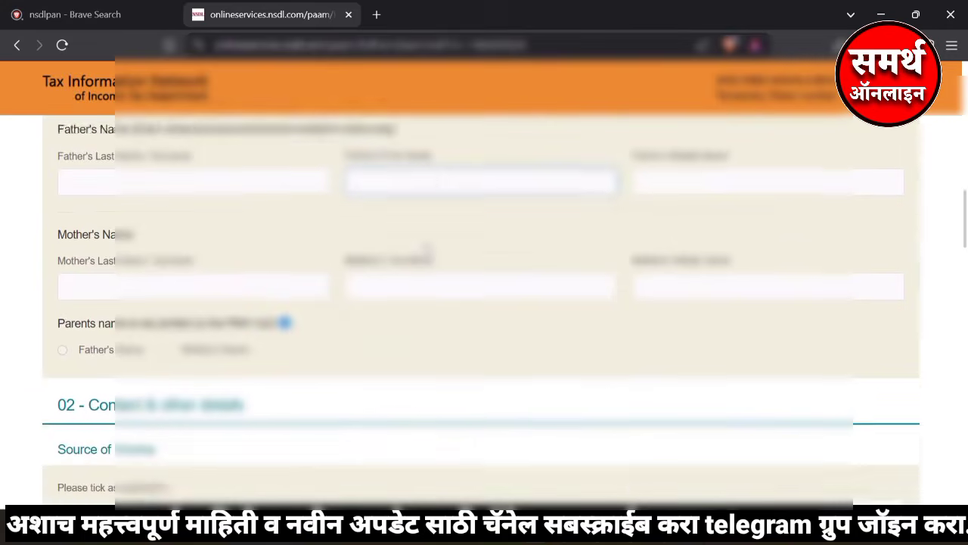
scroll(133, 271, down, 5)
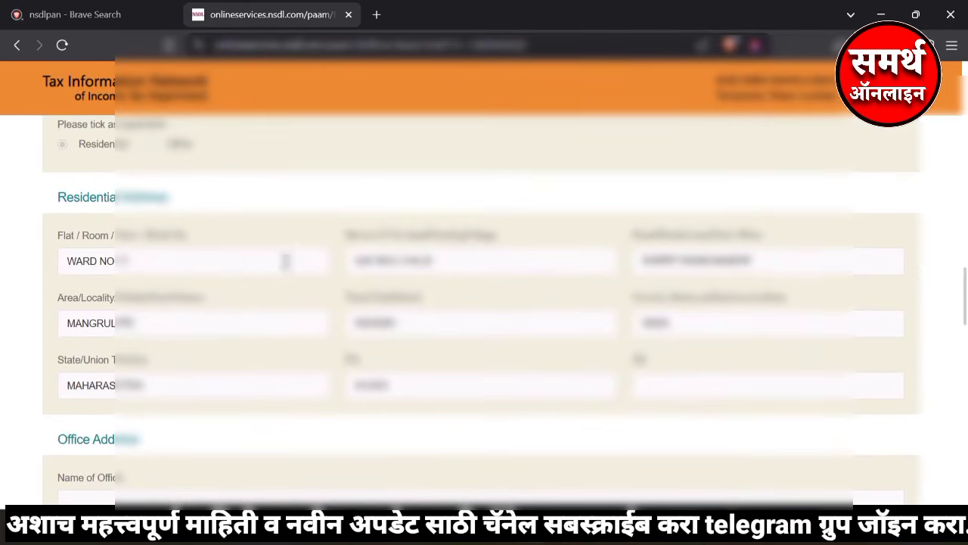
scroll(469, 268, down, 6)
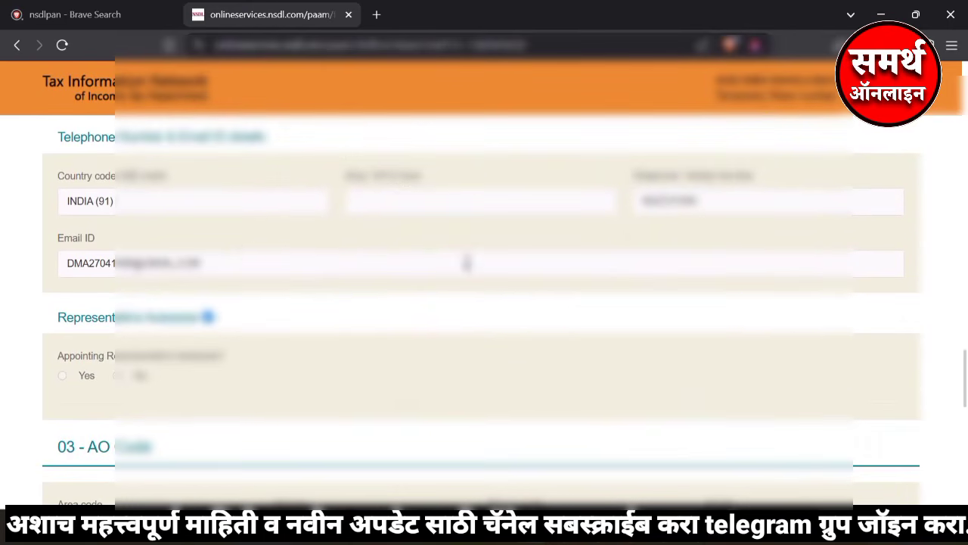
scroll(305, 280, down, 8)
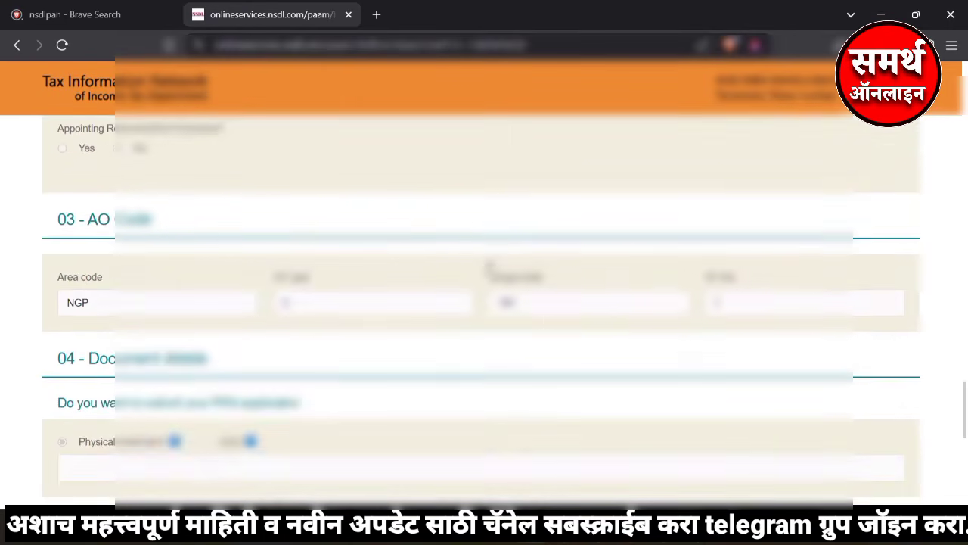
Check the submitted documents and declaration, and confirm the application to proceed to payment.
scroll(312, 283, down, 1)
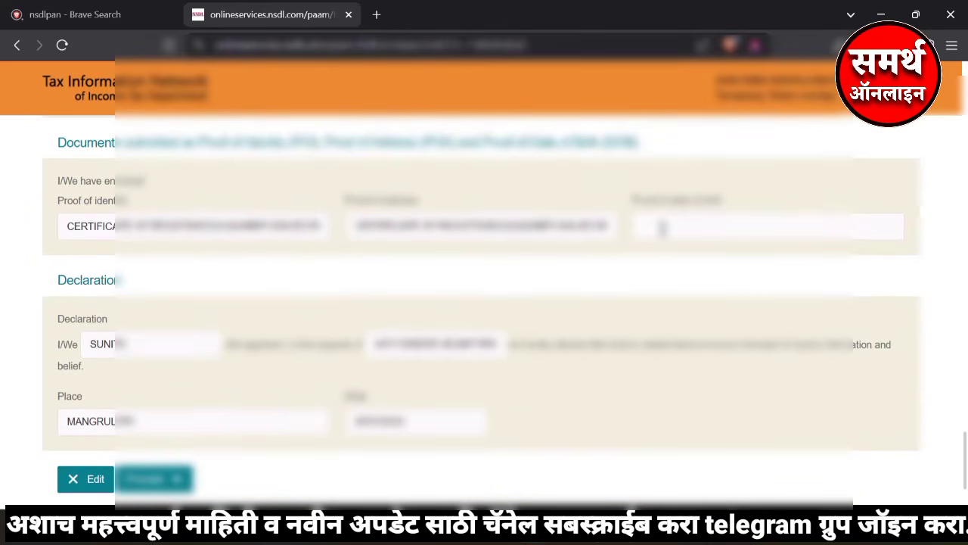
scroll(189, 333, down, 1)
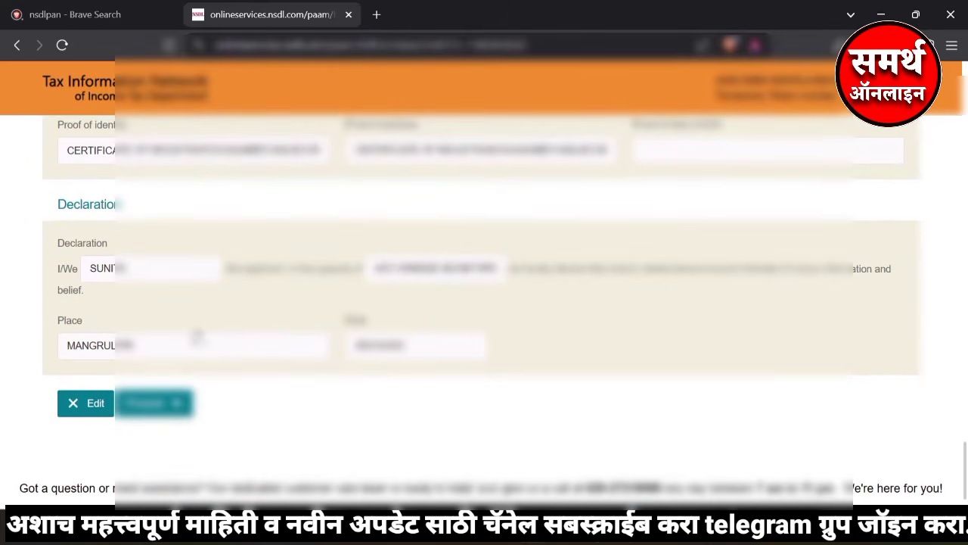
scroll(197, 336, down, 1)
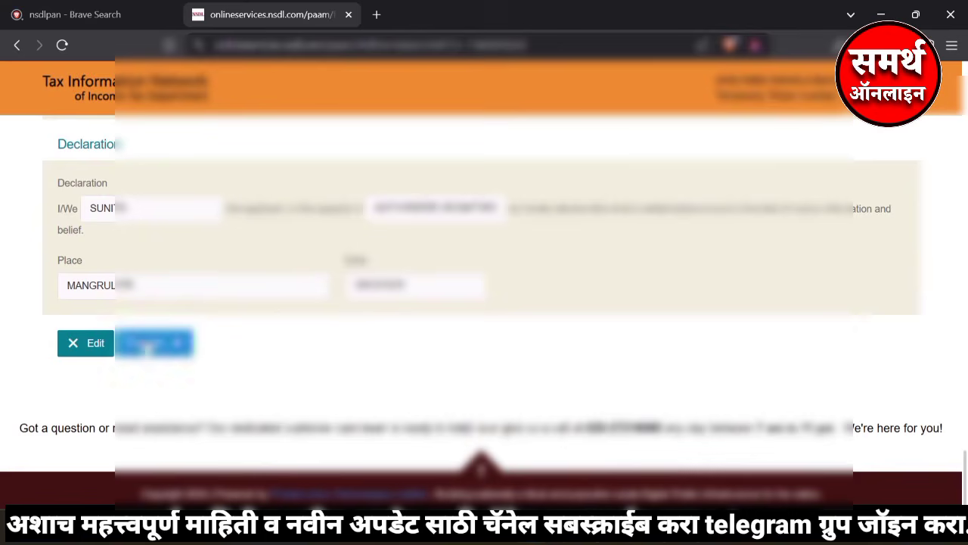
click(147, 347)
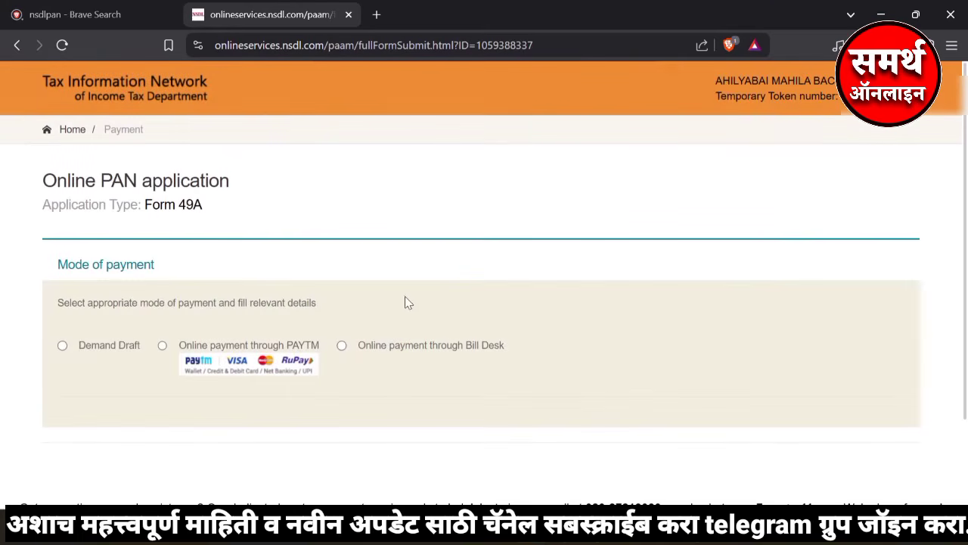